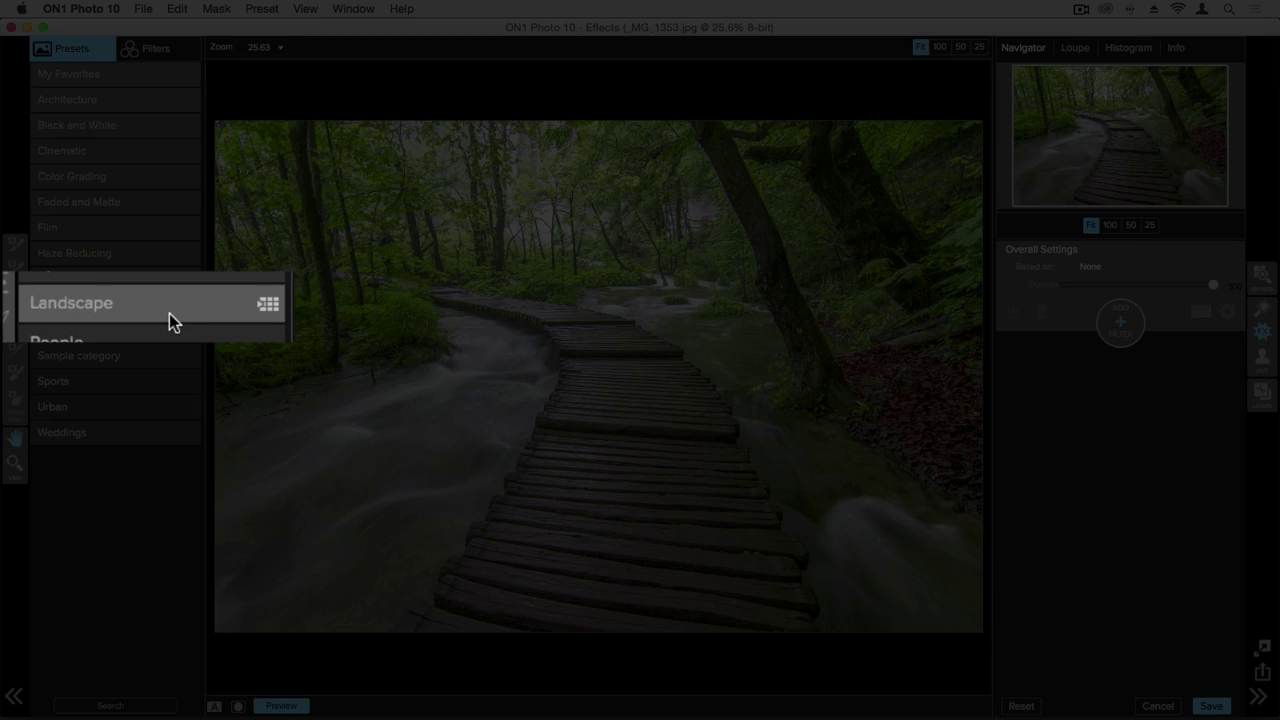
# Apply the Vecchio preset from the Landscape category to the forest boardwalk photo.
pyautogui.click(165, 305)
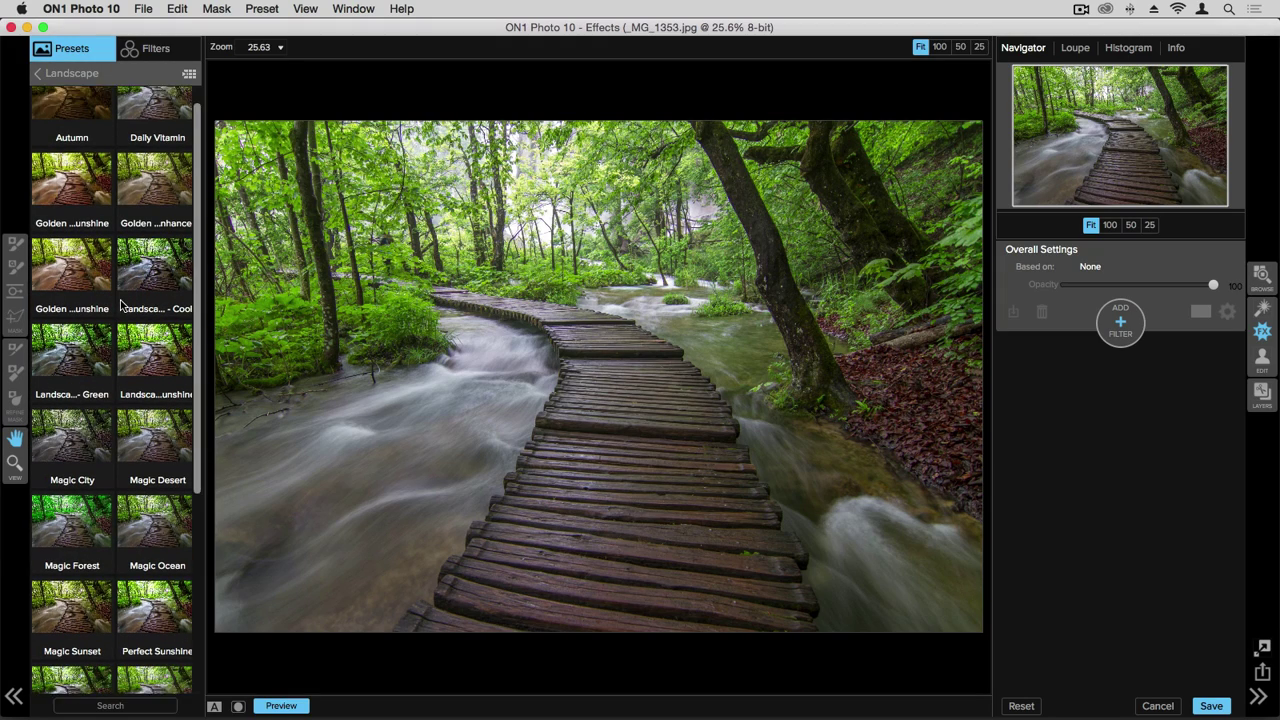
pyautogui.scroll(-5, 120, 305)
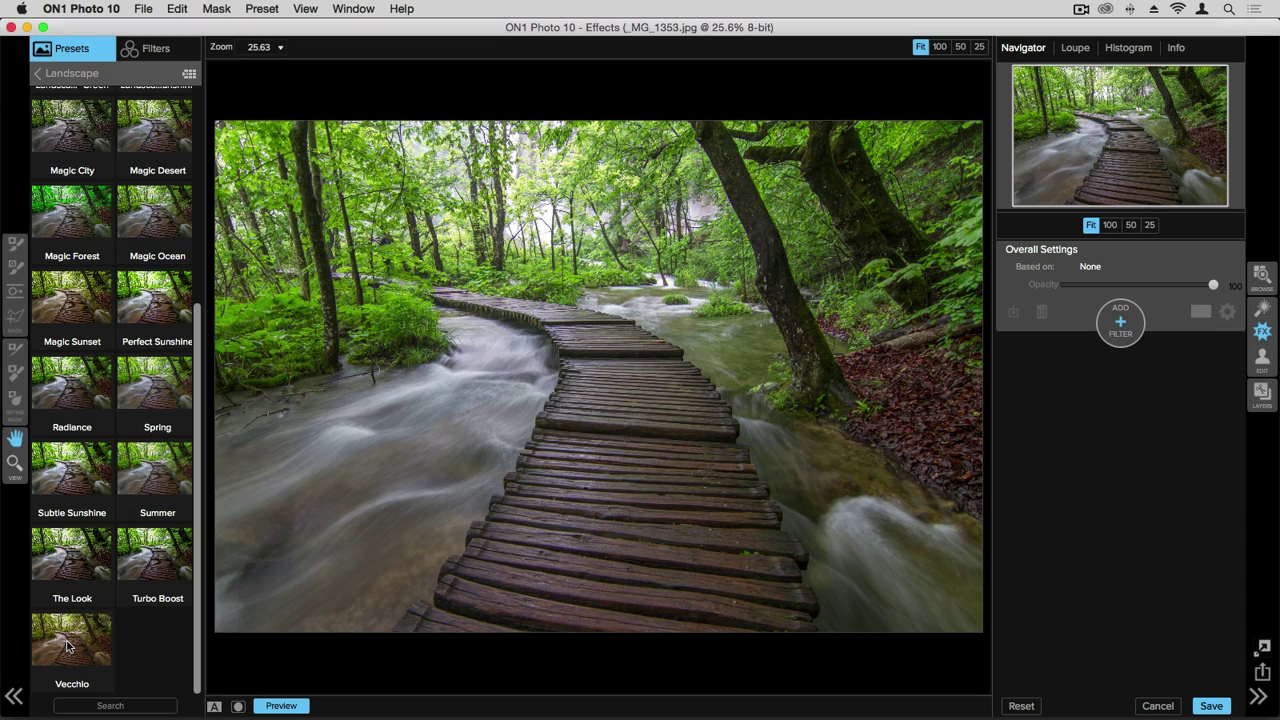
pyautogui.click(67, 645)
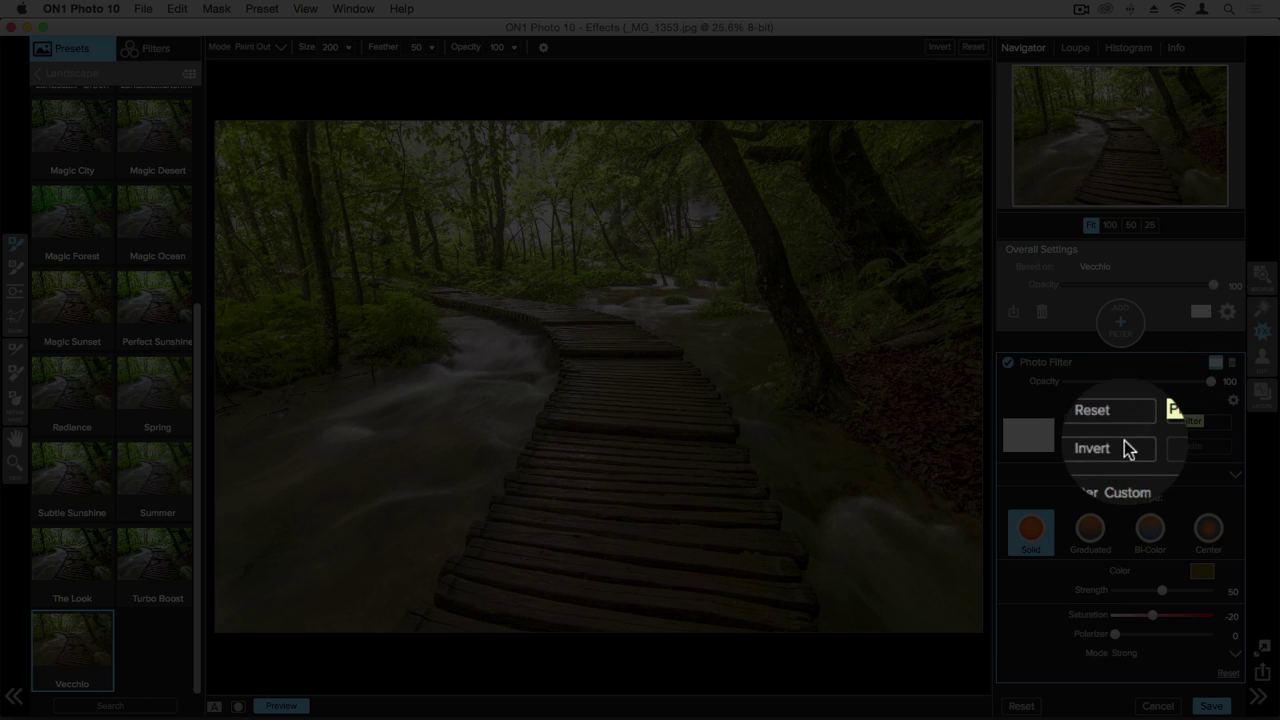
# Invert the Photo Filter mask to hide Vecchio everywhere and enable the Perfect Brush.
pyautogui.click(1124, 447)
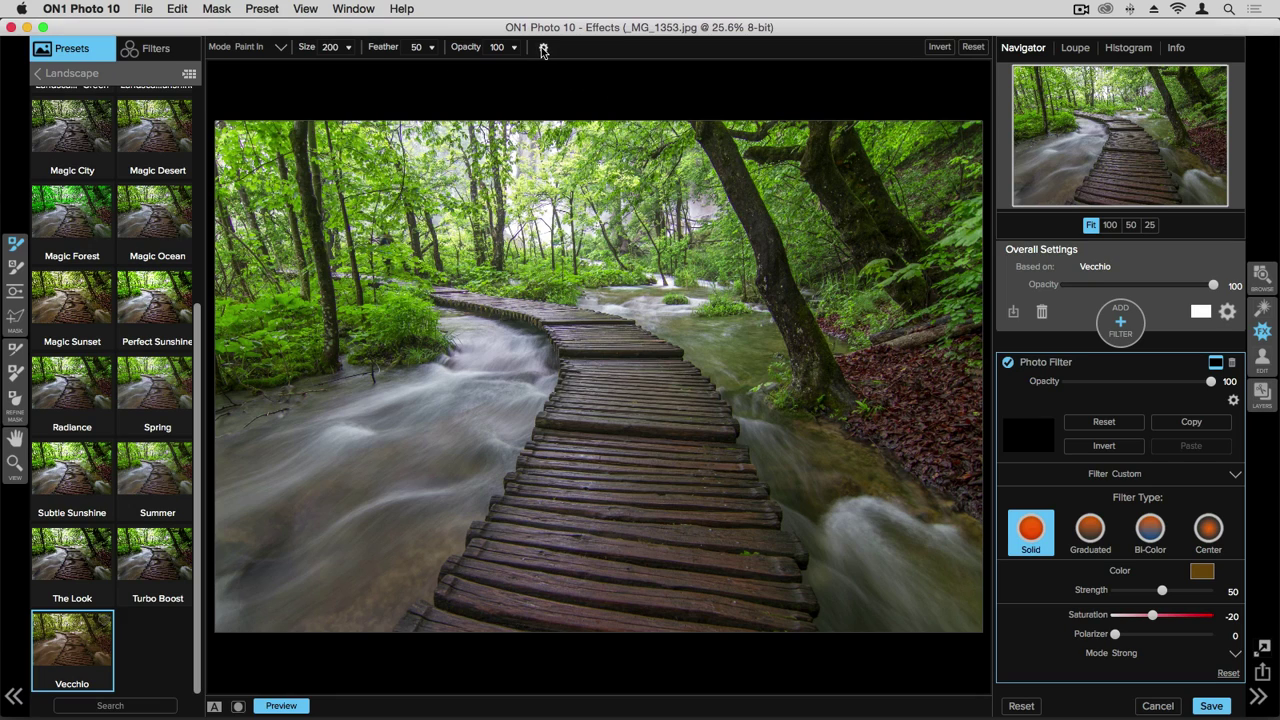
pyautogui.click(543, 48)
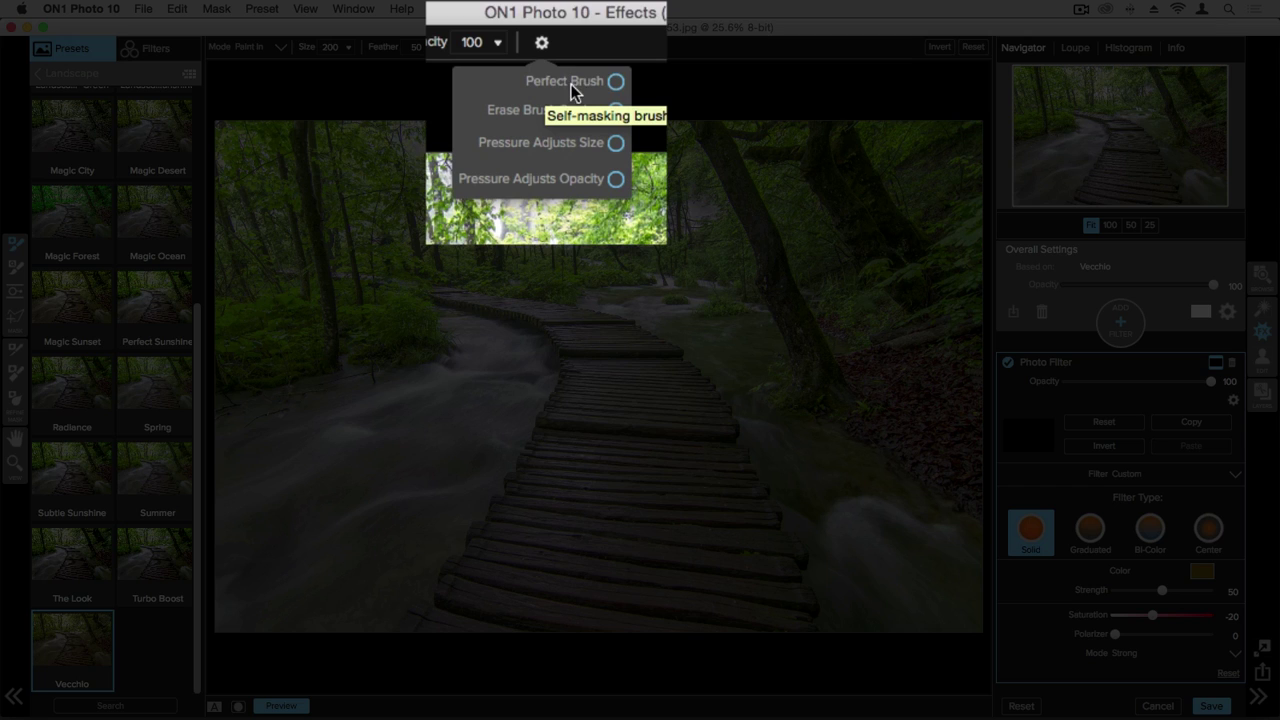
pyautogui.click(615, 83)
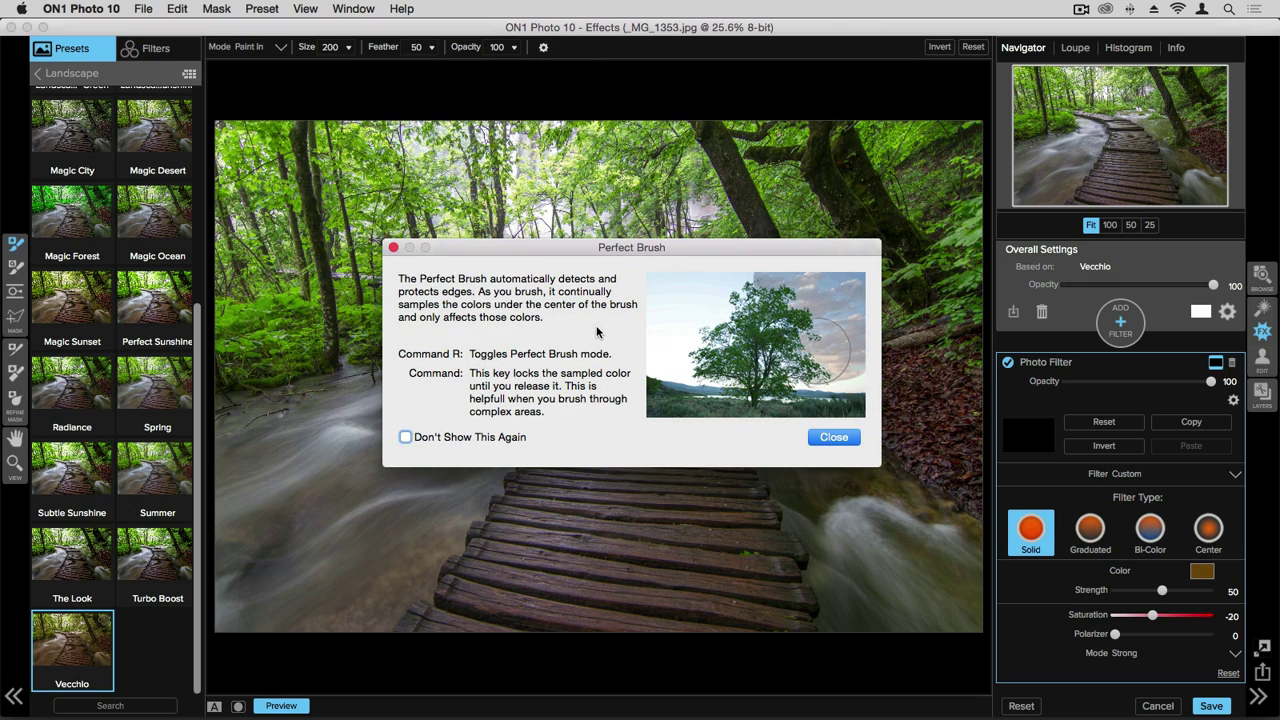
pyautogui.click(834, 437)
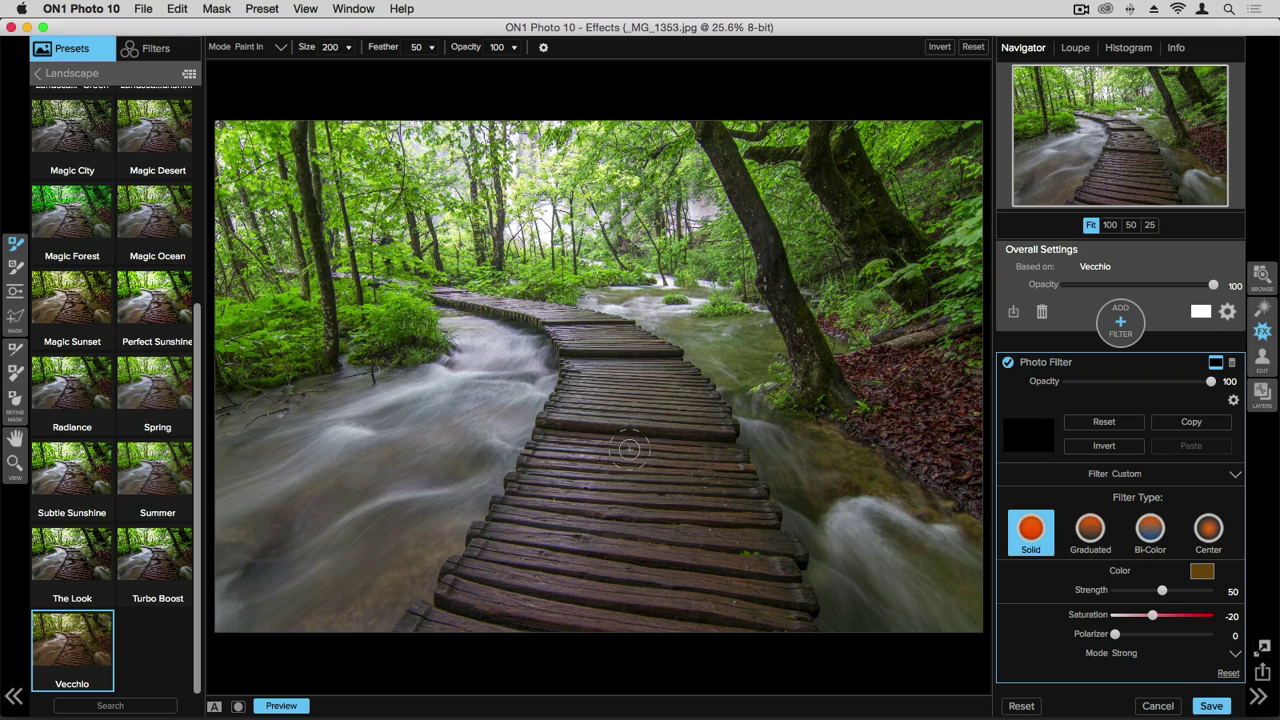
# Paint Vecchio onto the near boardwalk with a size 350 brush and show the red mask overlay.
pyautogui.press(']')
pyautogui.press(']')
pyautogui.press(']')
pyautogui.moveTo(597, 483); pyautogui.dragTo(575, 520)
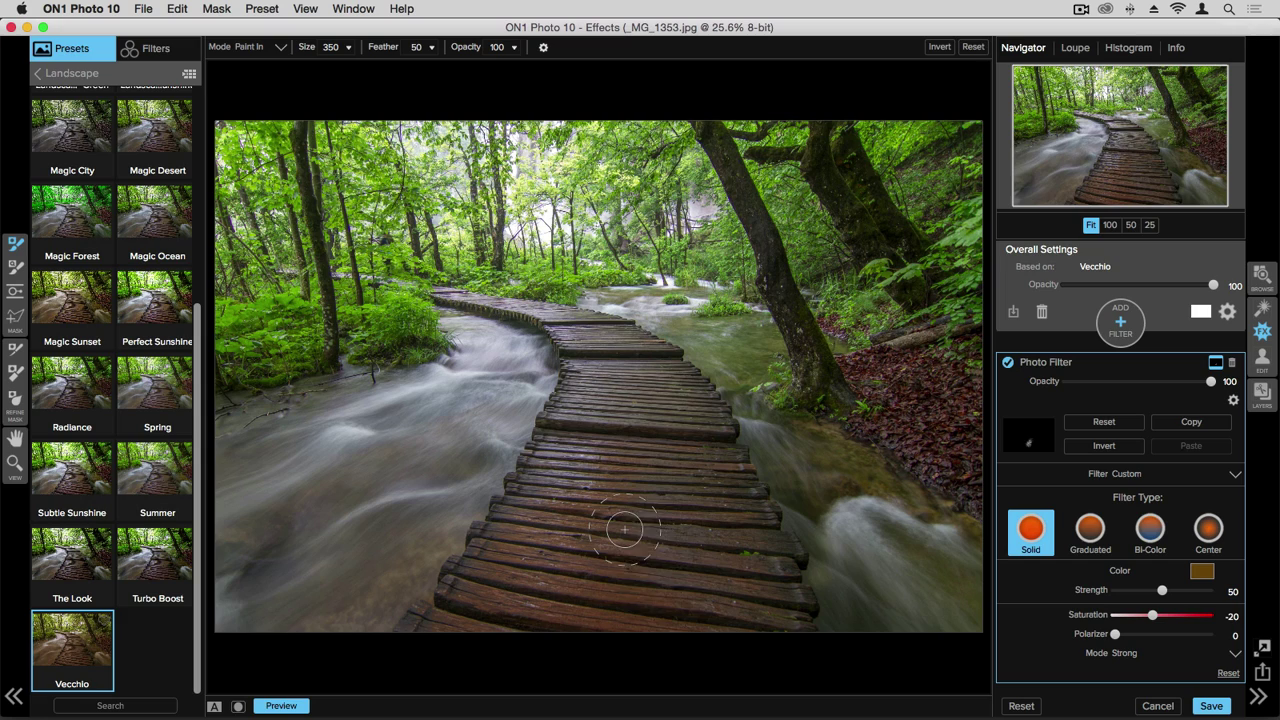
pyautogui.click(650, 497)
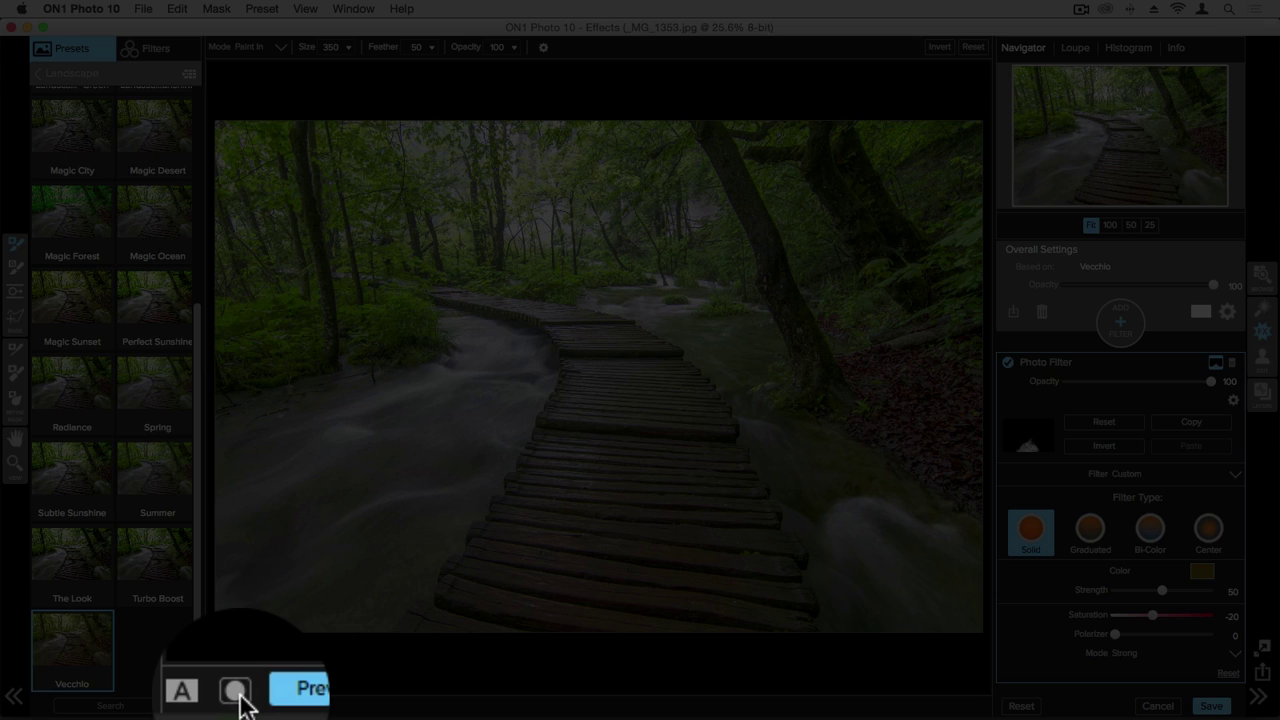
pyautogui.click(238, 706)
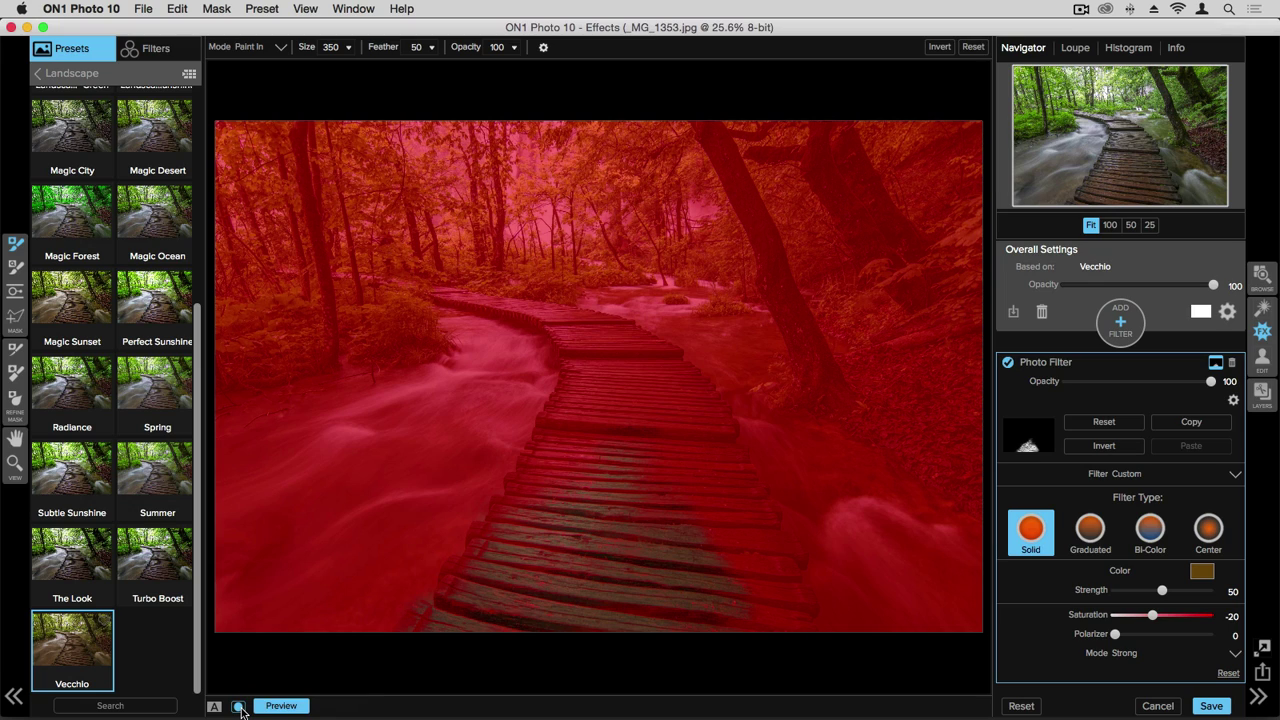
# Hide the mask overlay and paint Vecchio further up the boardwalk with a size 150 brush.
pyautogui.click(240, 708)
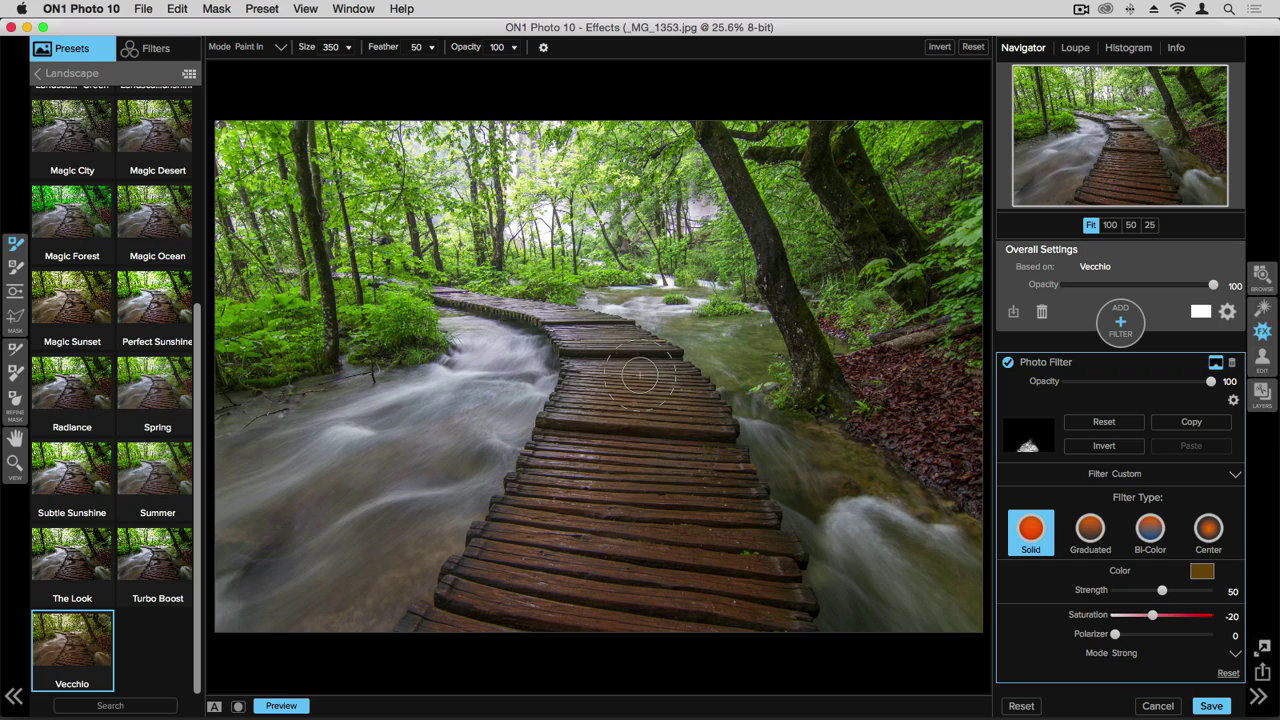
pyautogui.press('[')
pyautogui.press('[')
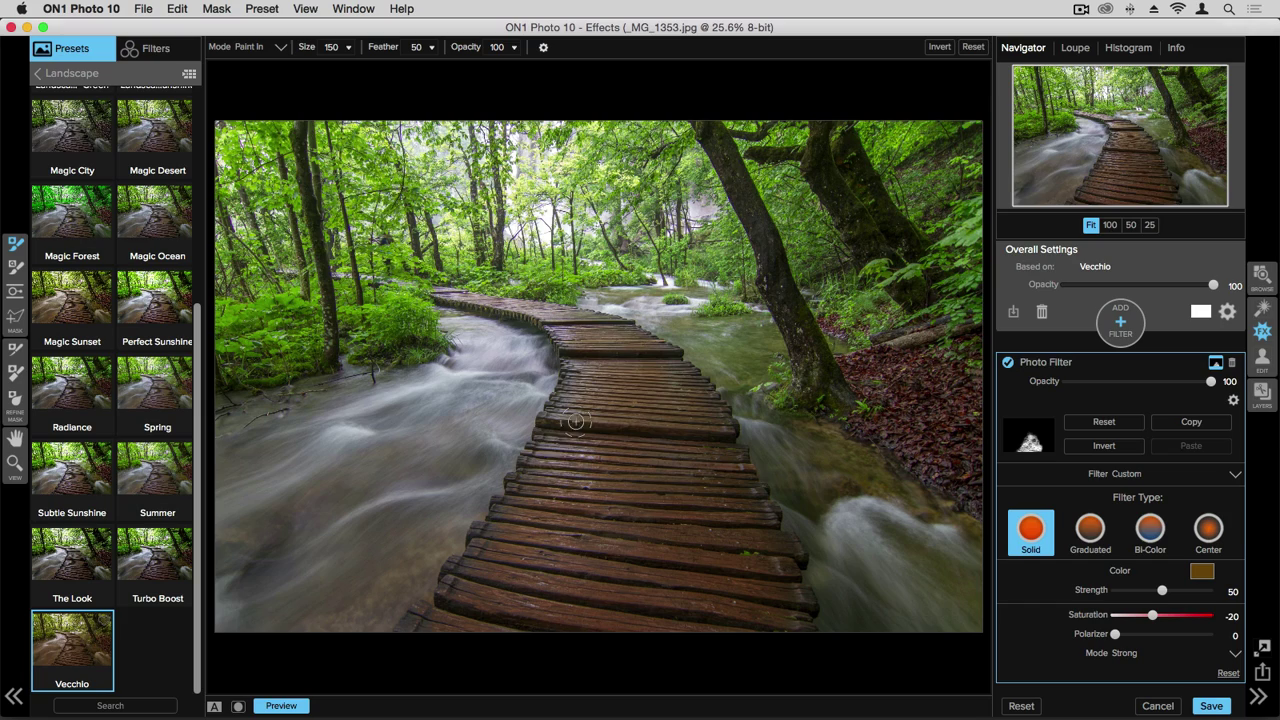
pyautogui.moveTo(576, 421)
pyautogui.mouseDown()
pyautogui.moveTo(539, 465)
pyautogui.moveTo(658, 555)
pyautogui.mouseUp()
# Set the Photo Filter Strength to 58 and adjust its Saturation to -3.
pyautogui.moveTo(1160, 591); pyautogui.dragTo(1169, 591)
pyautogui.moveTo(1153, 616)
pyautogui.mouseDown()
pyautogui.moveTo(1171, 616)
pyautogui.moveTo(1122, 637)
pyautogui.moveTo(1140, 638)
pyautogui.mouseUp()
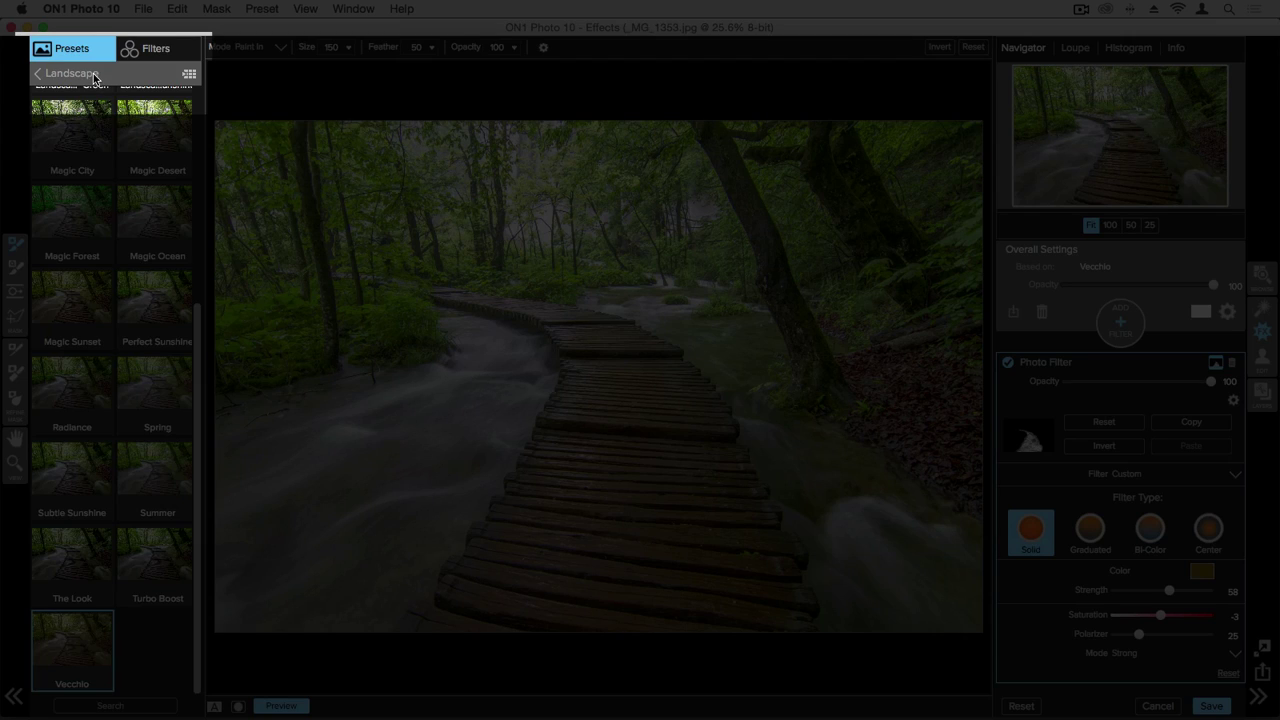
# Insert the Glow filter's Deep Forest preset as a new filter above the Photo Filter.
pyautogui.click(94, 76)
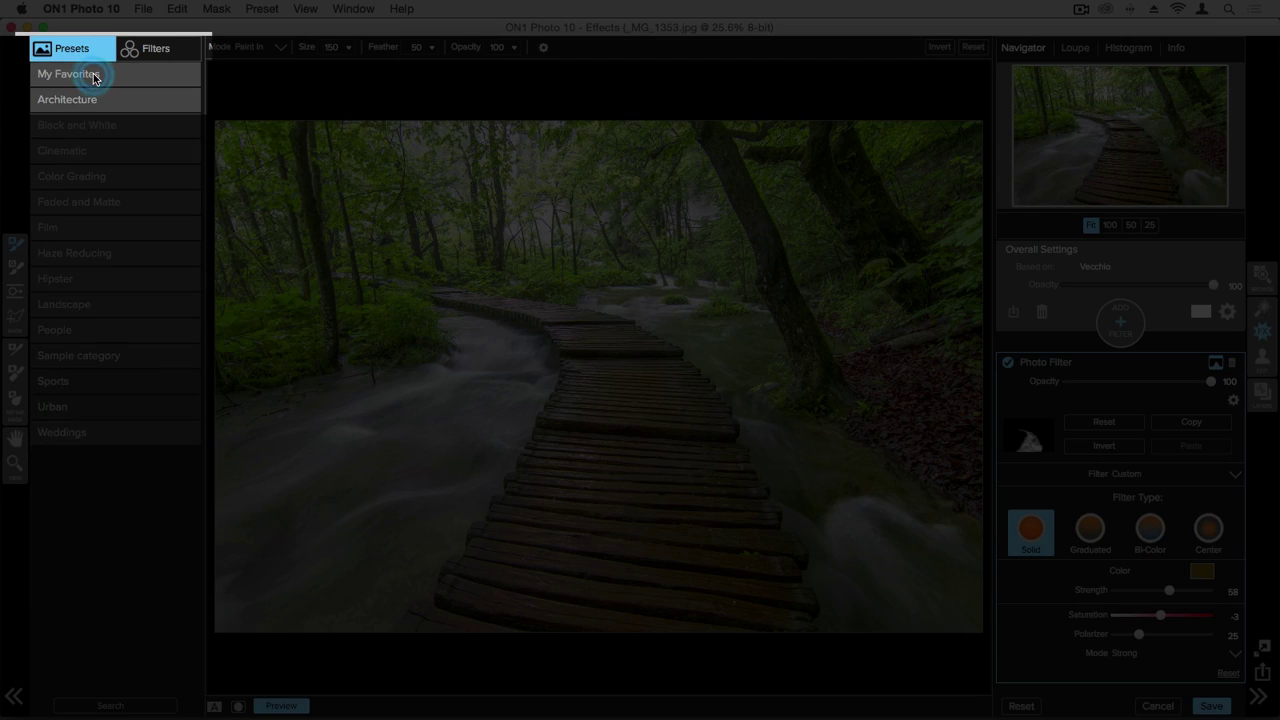
pyautogui.click(156, 49)
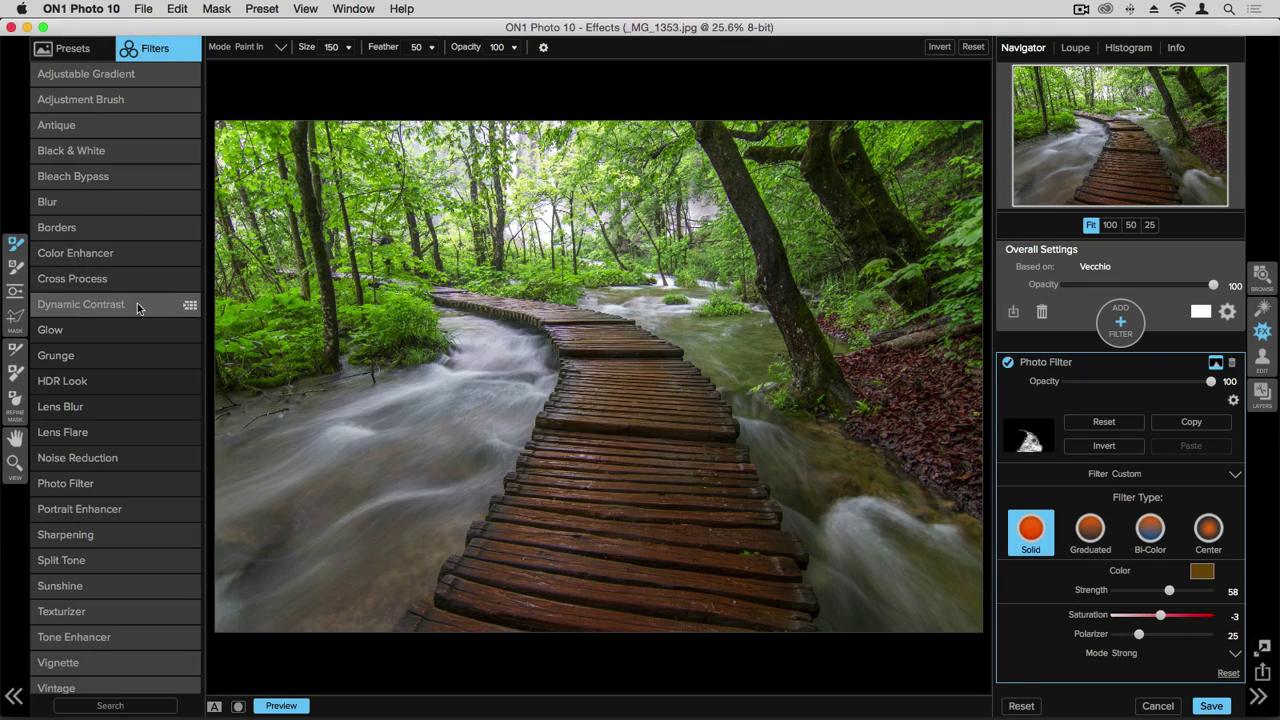
pyautogui.moveTo(150, 329); pyautogui.dragTo(138, 329)
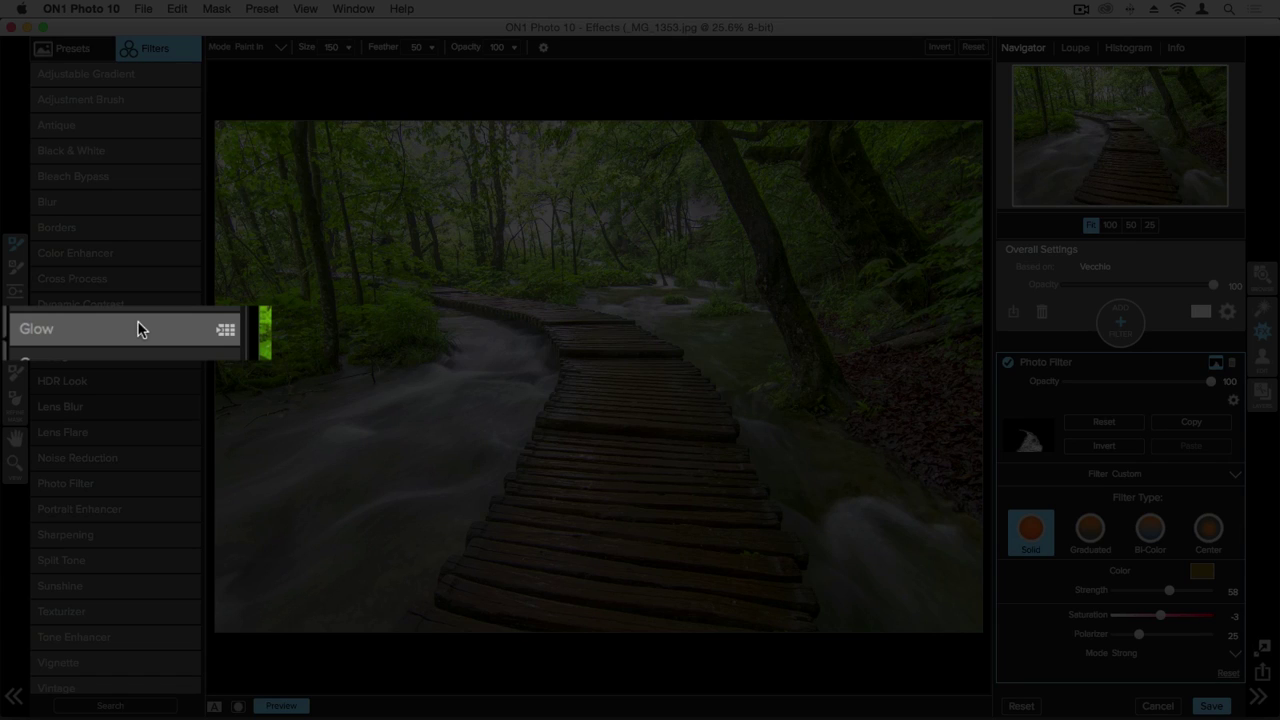
pyautogui.click(138, 329)
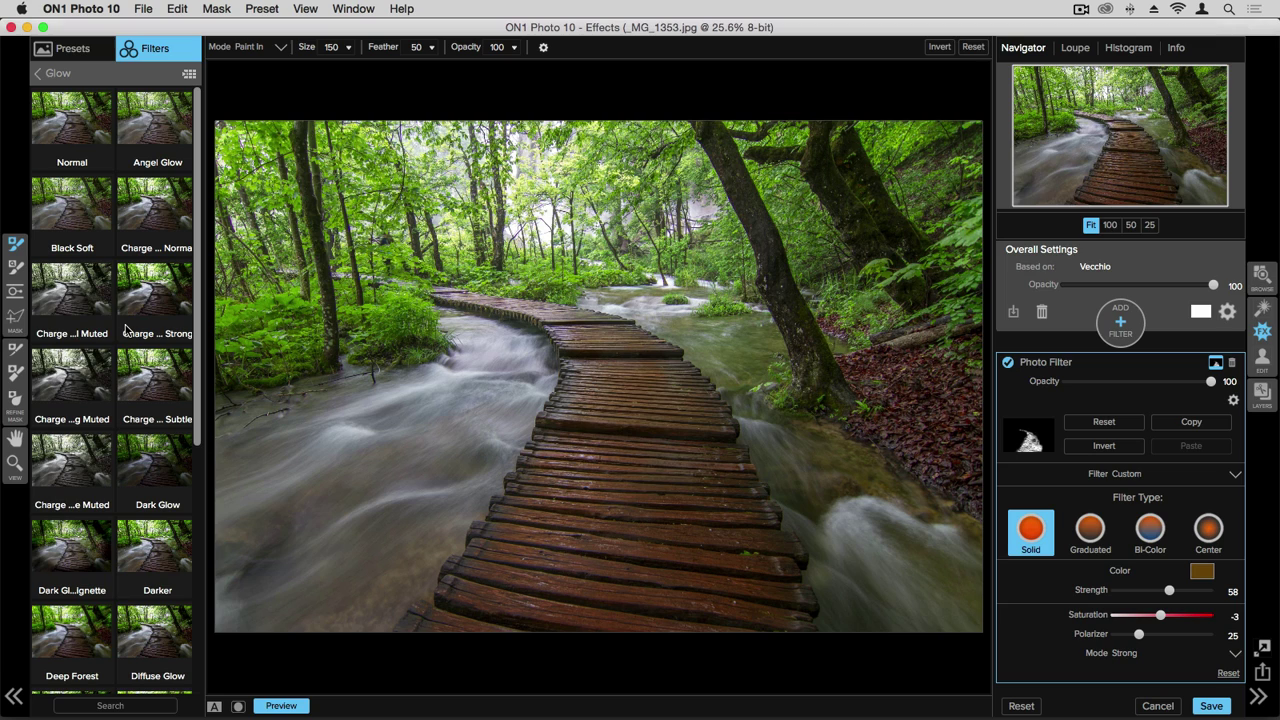
pyautogui.scroll(-5, 126, 330)
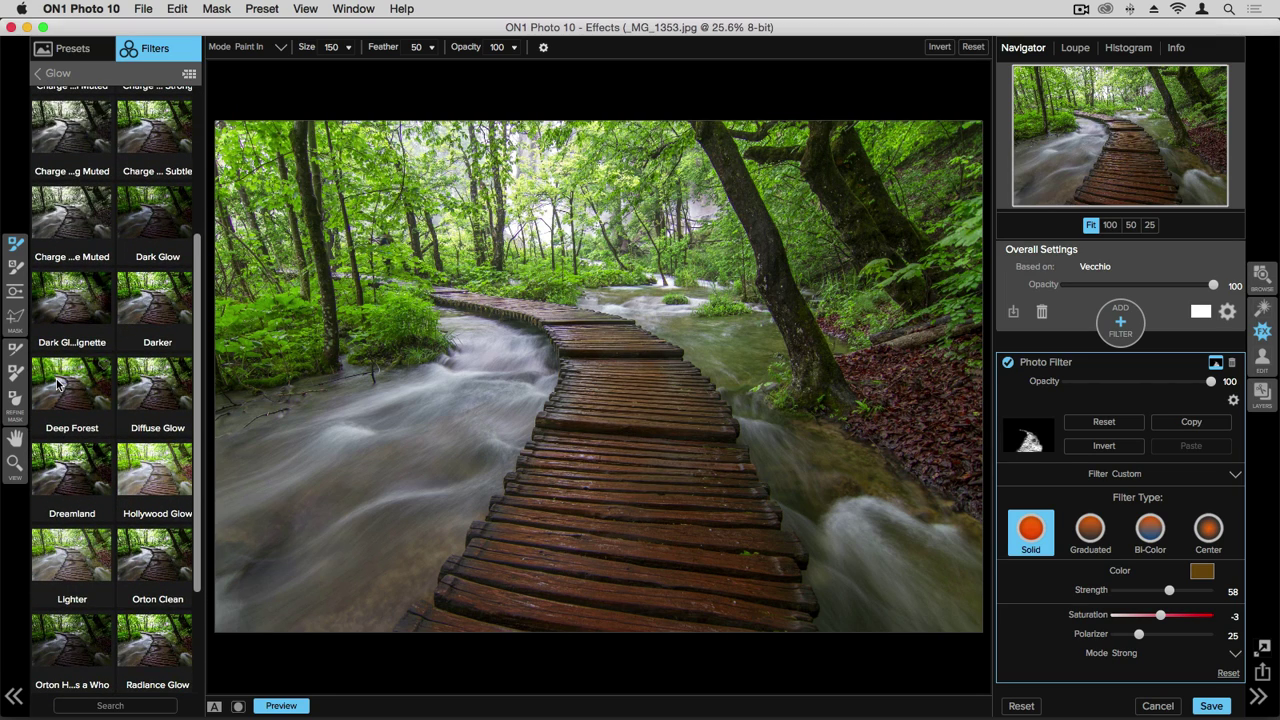
pyautogui.rightClick(57, 383)
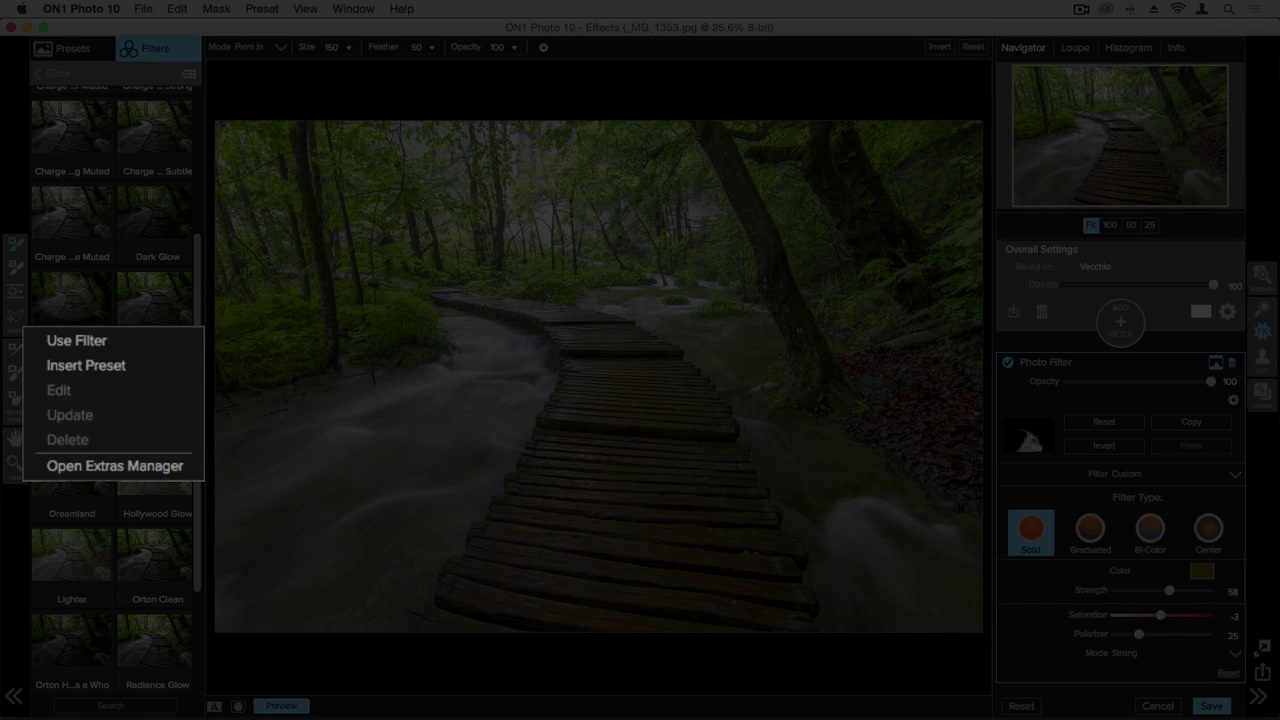
pyautogui.click(162, 368)
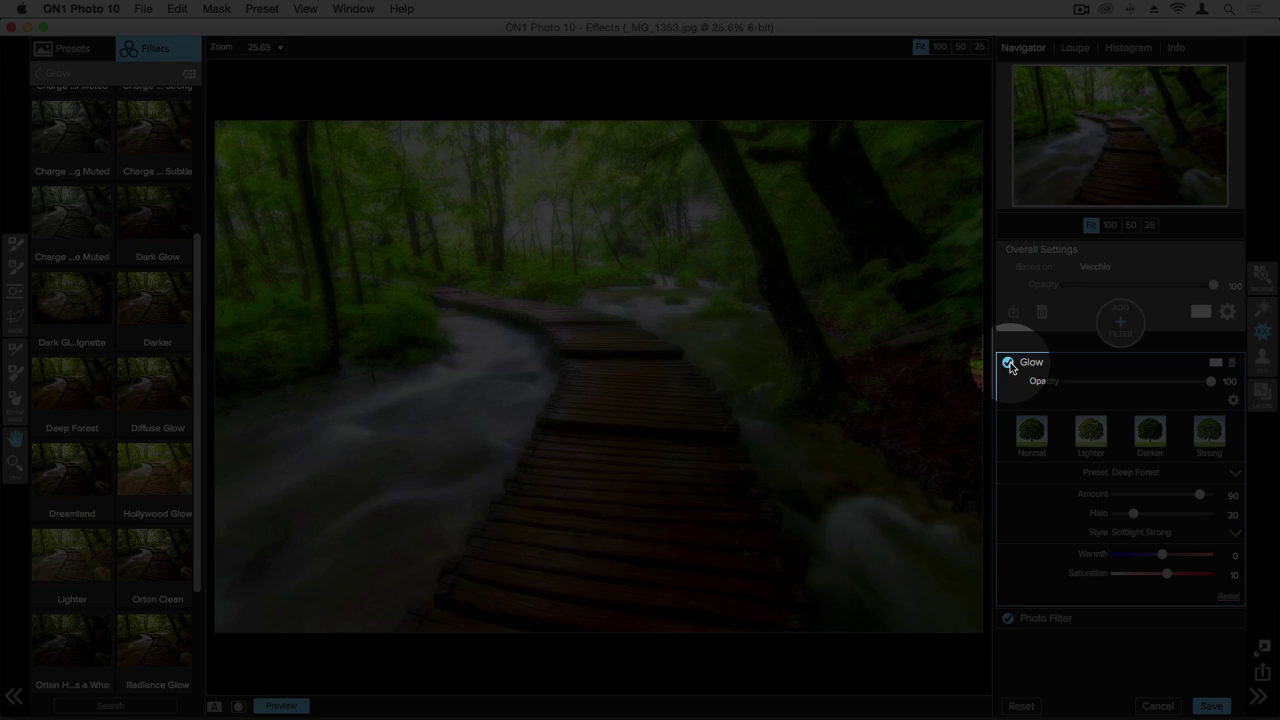
# Compare the glow off and on, then invert the Glow mask to black.
pyautogui.click(1009, 364)
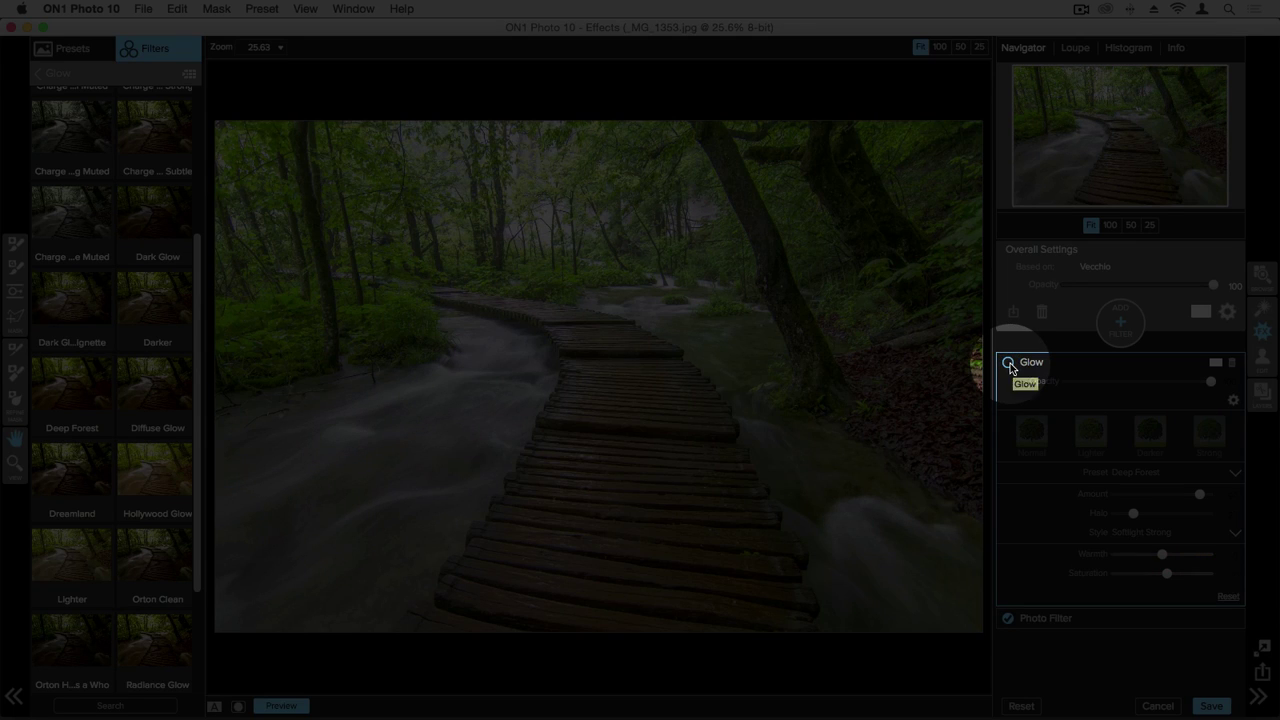
pyautogui.click(1009, 364)
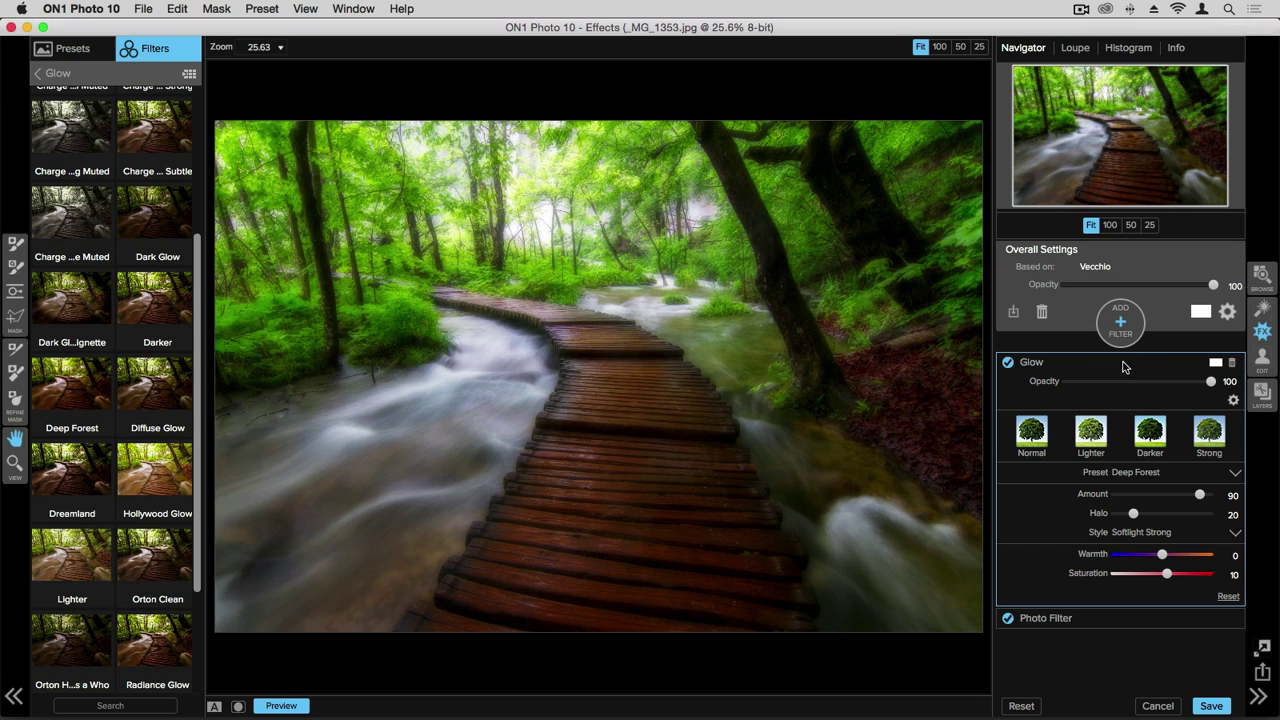
pyautogui.click(1215, 364)
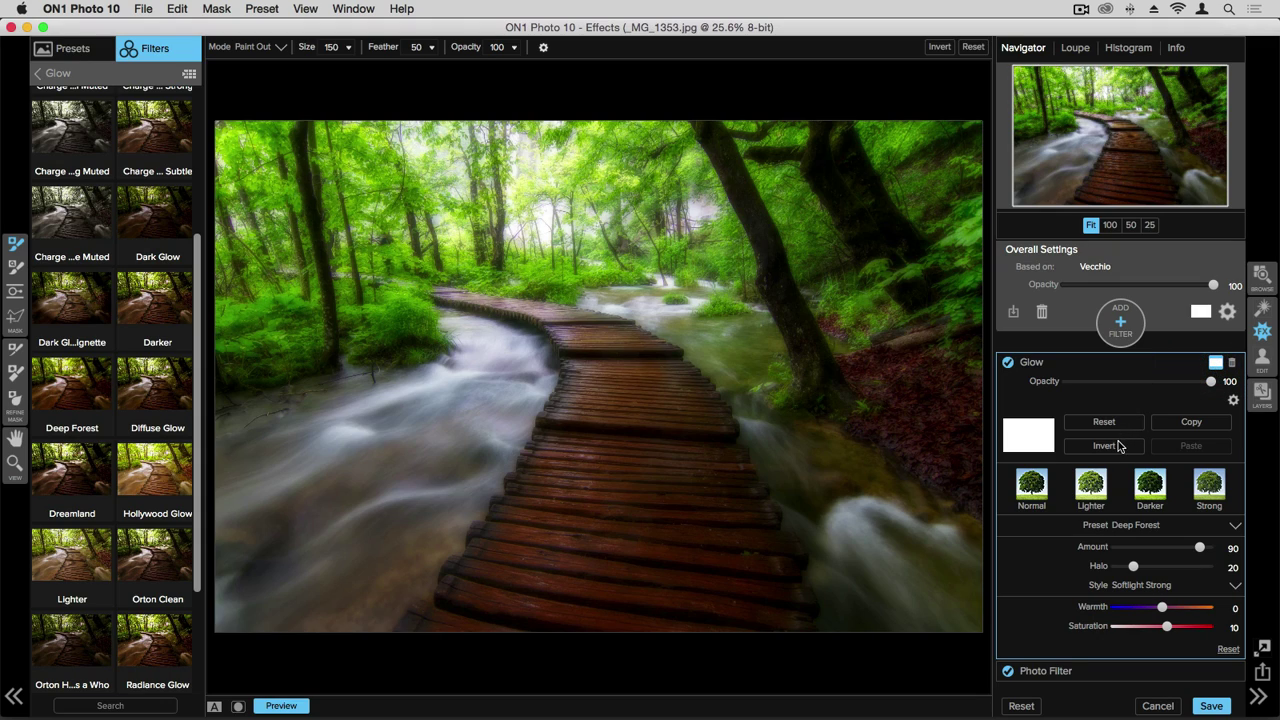
pyautogui.click(1112, 445)
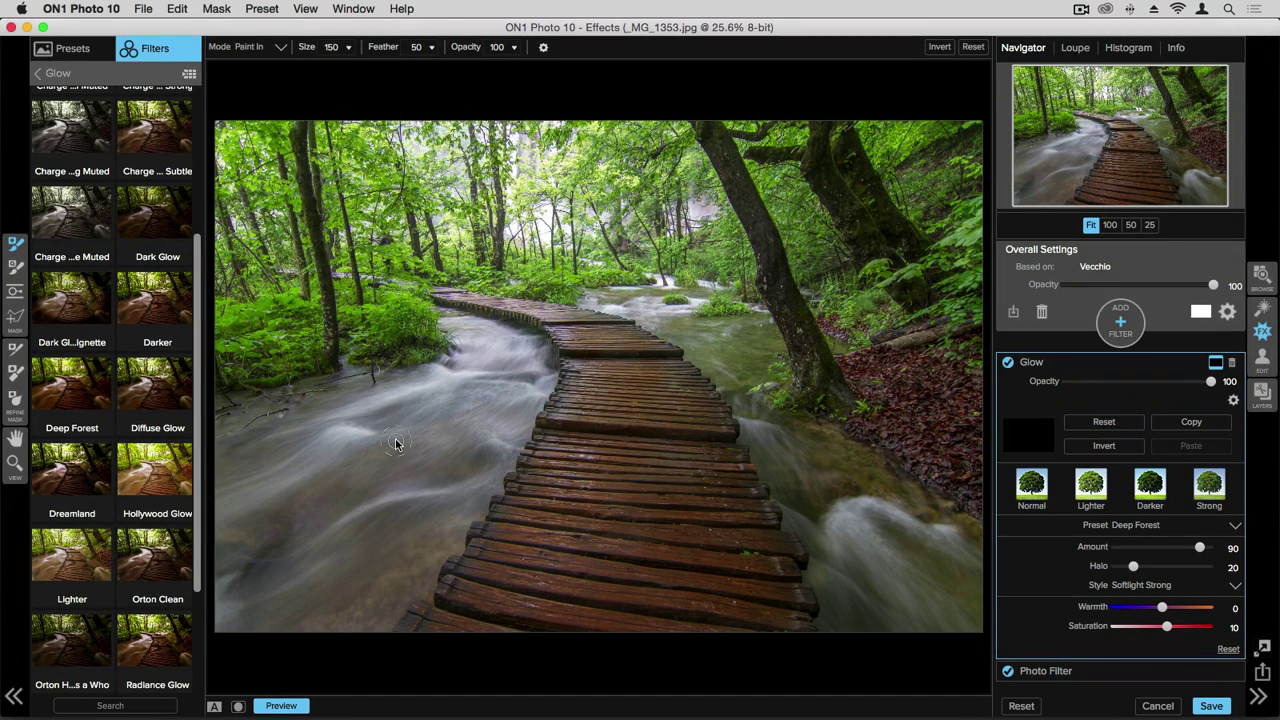
# Paint the Deep Forest glow onto the left and right water, using brush sizes 350 then 200.
pyautogui.press(']')
pyautogui.press(']')
pyautogui.press(']')
pyautogui.press(']')
pyautogui.moveTo(277, 471)
pyautogui.mouseDown()
pyautogui.moveTo(242, 538)
pyautogui.moveTo(234, 603)
pyautogui.moveTo(288, 544)
pyautogui.moveTo(288, 629)
pyautogui.moveTo(289, 591)
pyautogui.moveTo(385, 573)
pyautogui.moveTo(396, 584)
pyautogui.moveTo(380, 605)
pyautogui.moveTo(481, 435)
pyautogui.moveTo(477, 454)
pyautogui.moveTo(491, 407)
pyautogui.mouseUp()
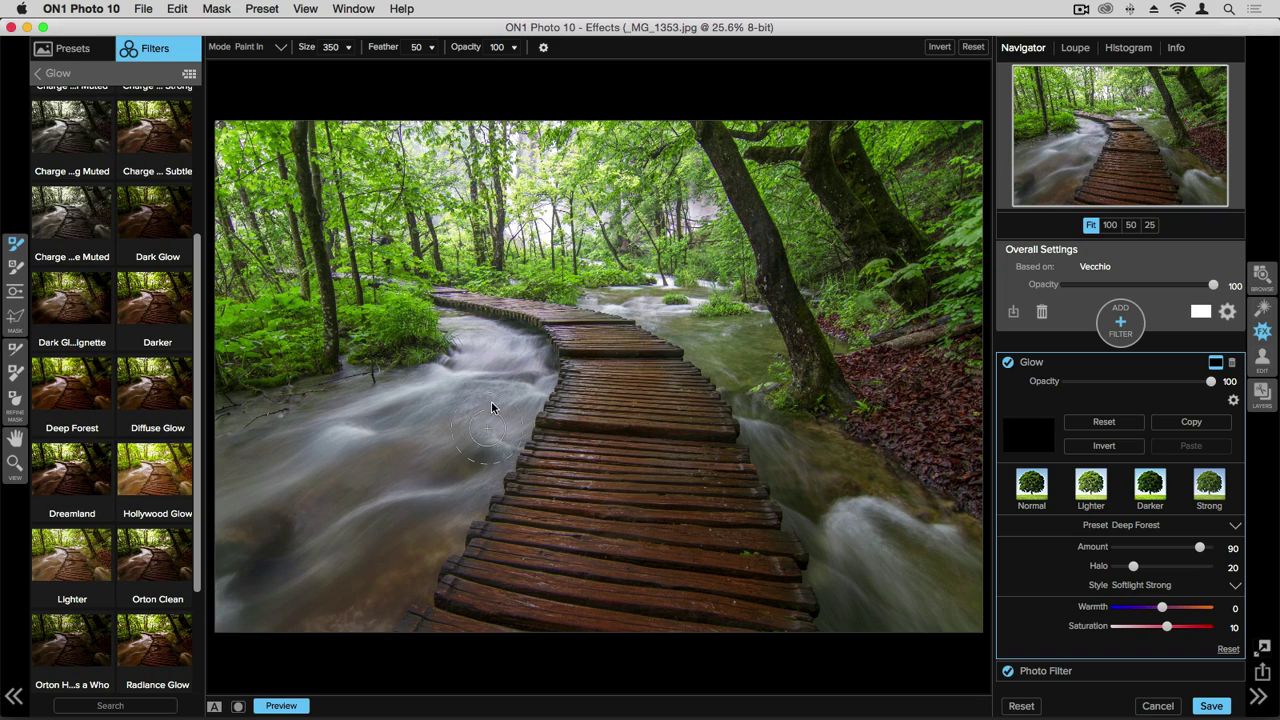
pyautogui.moveTo(476, 356)
pyautogui.mouseDown()
pyautogui.moveTo(303, 468)
pyautogui.moveTo(359, 514)
pyautogui.moveTo(482, 422)
pyautogui.moveTo(359, 487)
pyautogui.moveTo(312, 558)
pyautogui.moveTo(269, 499)
pyautogui.moveTo(297, 563)
pyautogui.mouseUp()
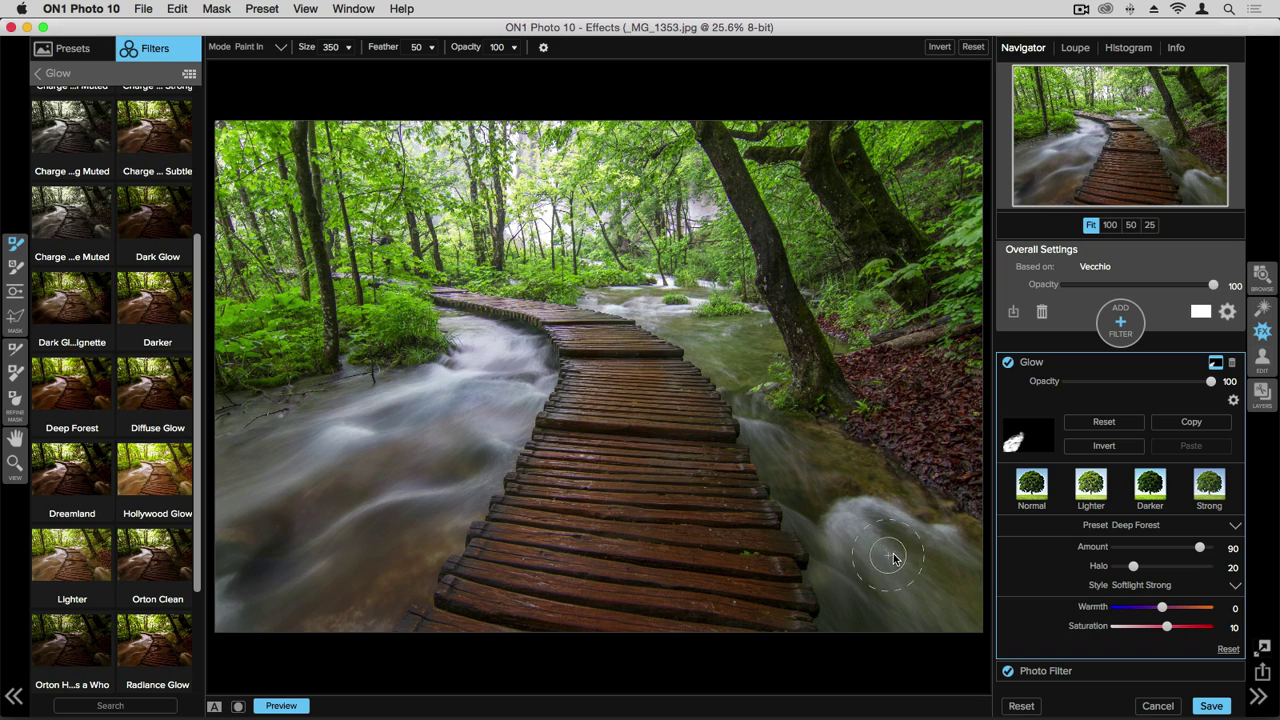
pyautogui.moveTo(889, 560)
pyautogui.mouseDown()
pyautogui.moveTo(851, 606)
pyautogui.moveTo(935, 598)
pyautogui.moveTo(941, 562)
pyautogui.moveTo(823, 486)
pyautogui.mouseUp()
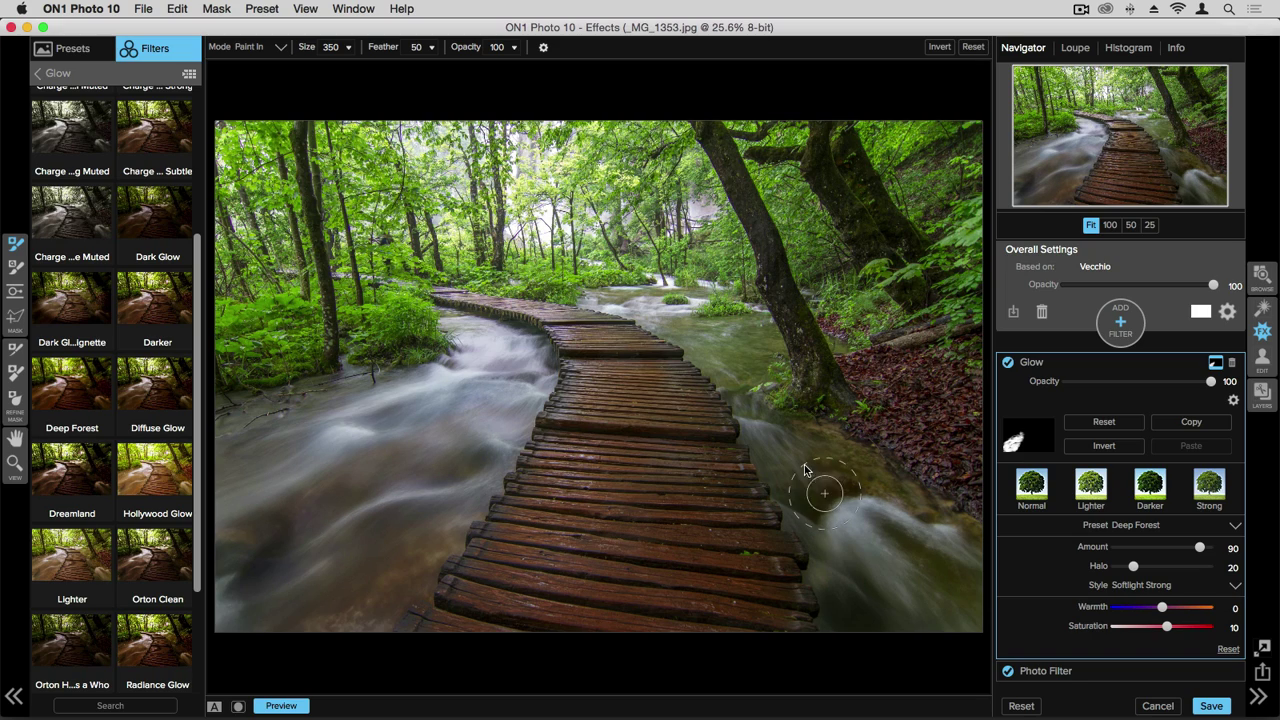
pyautogui.press(']')
pyautogui.press(']')
pyautogui.press(']')
pyautogui.press(']')
pyautogui.press(']')
pyautogui.press('[')
pyautogui.press('[')
pyautogui.press('[')
pyautogui.press('[')
pyautogui.press('[')
pyautogui.press('[')
pyautogui.press('[')
pyautogui.press('[')
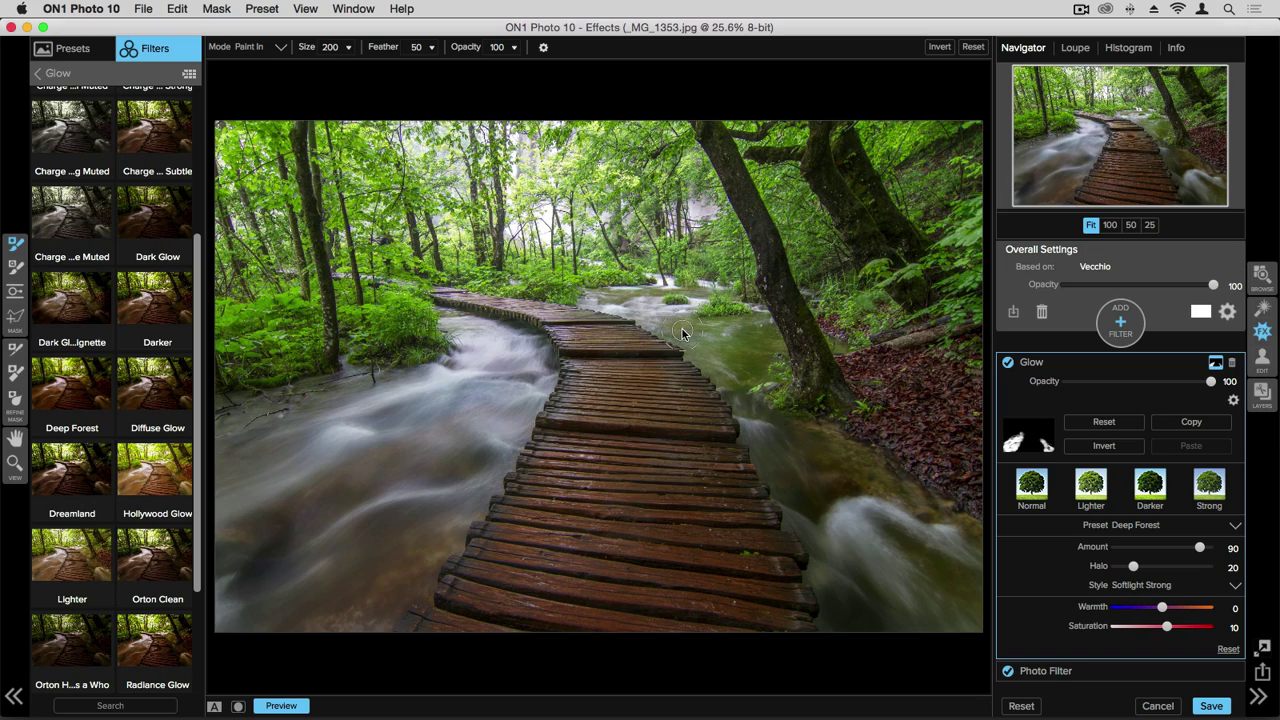
pyautogui.moveTo(641, 297); pyautogui.dragTo(732, 367)
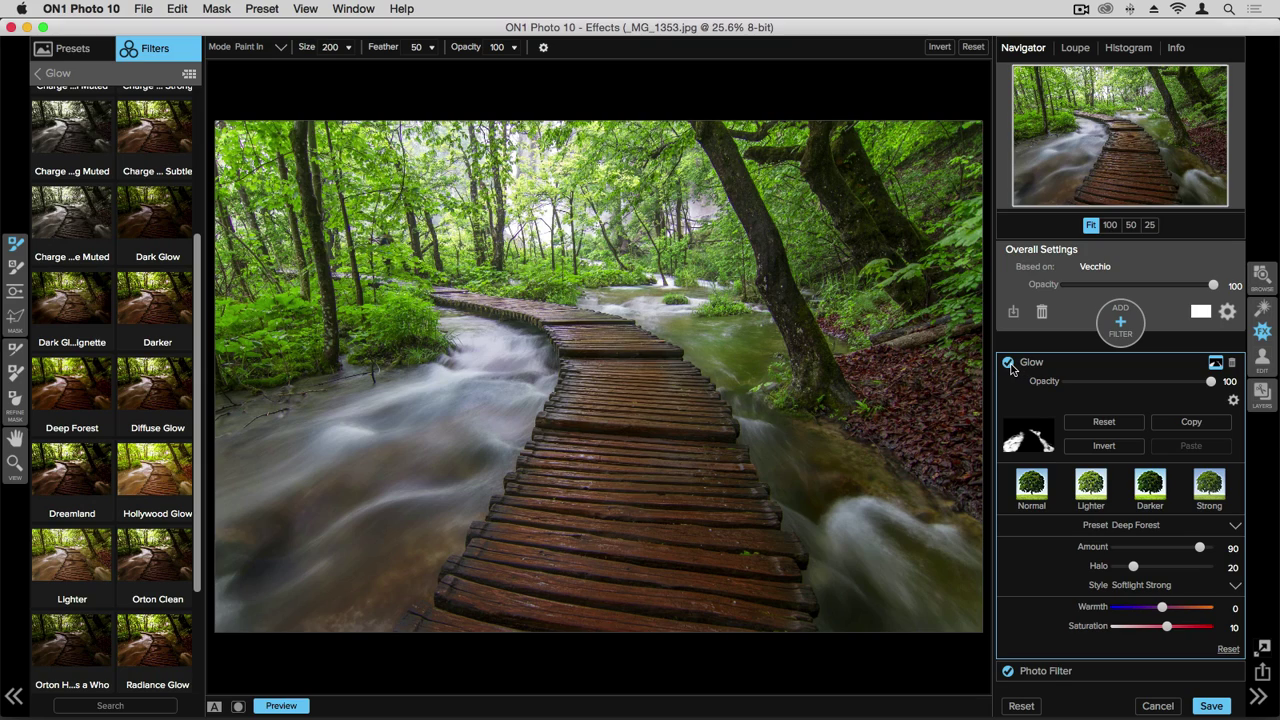
# Compare the water with the glow off and on, then add a Color Enhancer filter.
pyautogui.click(1008, 363)
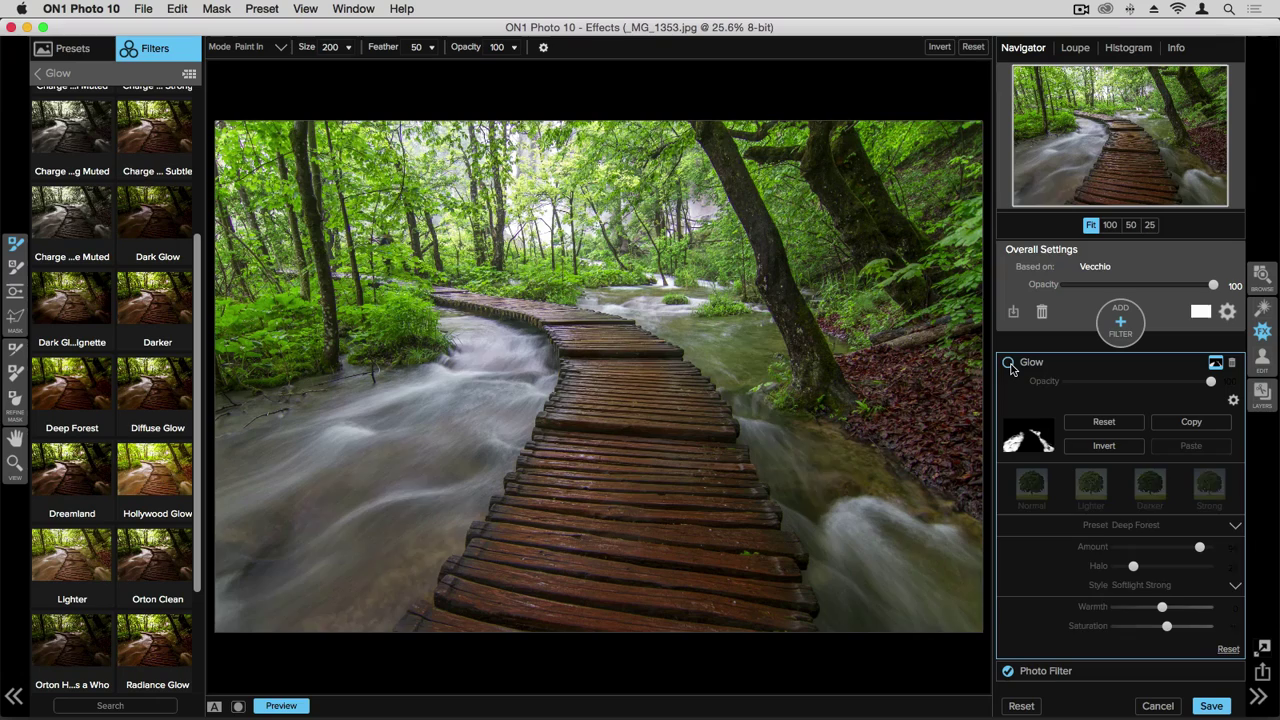
pyautogui.click(1008, 363)
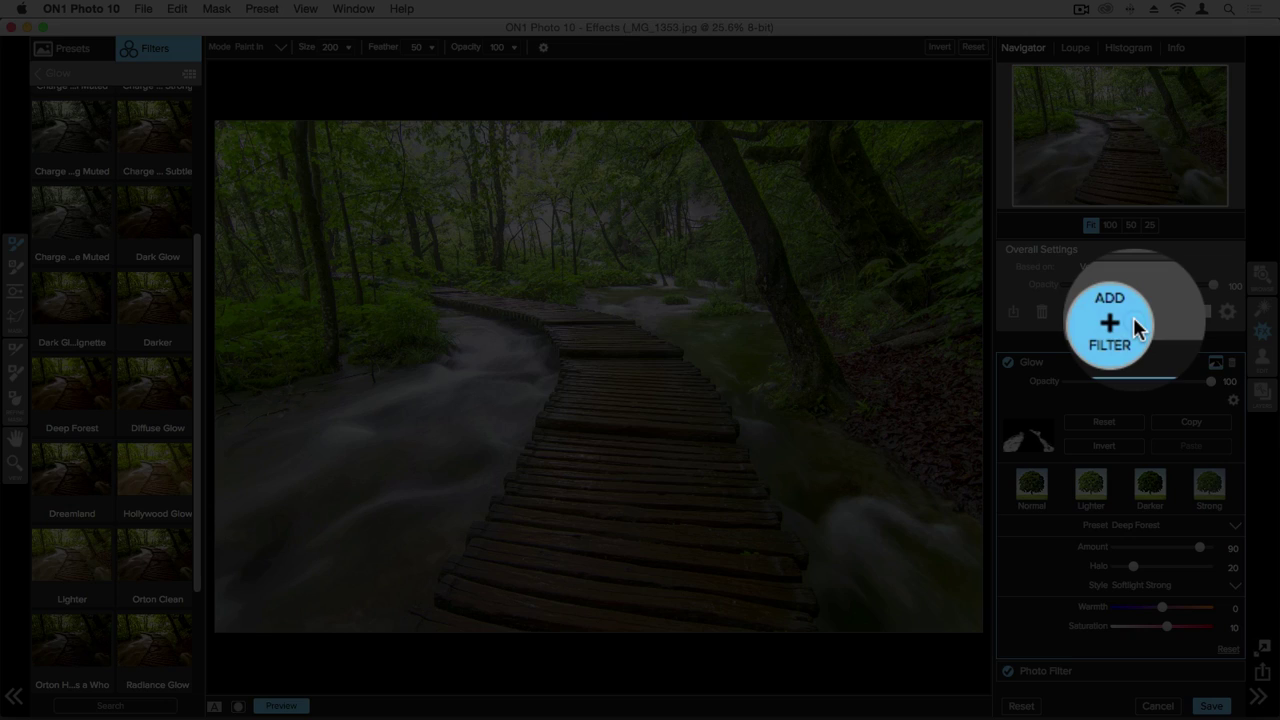
pyautogui.click(1131, 315)
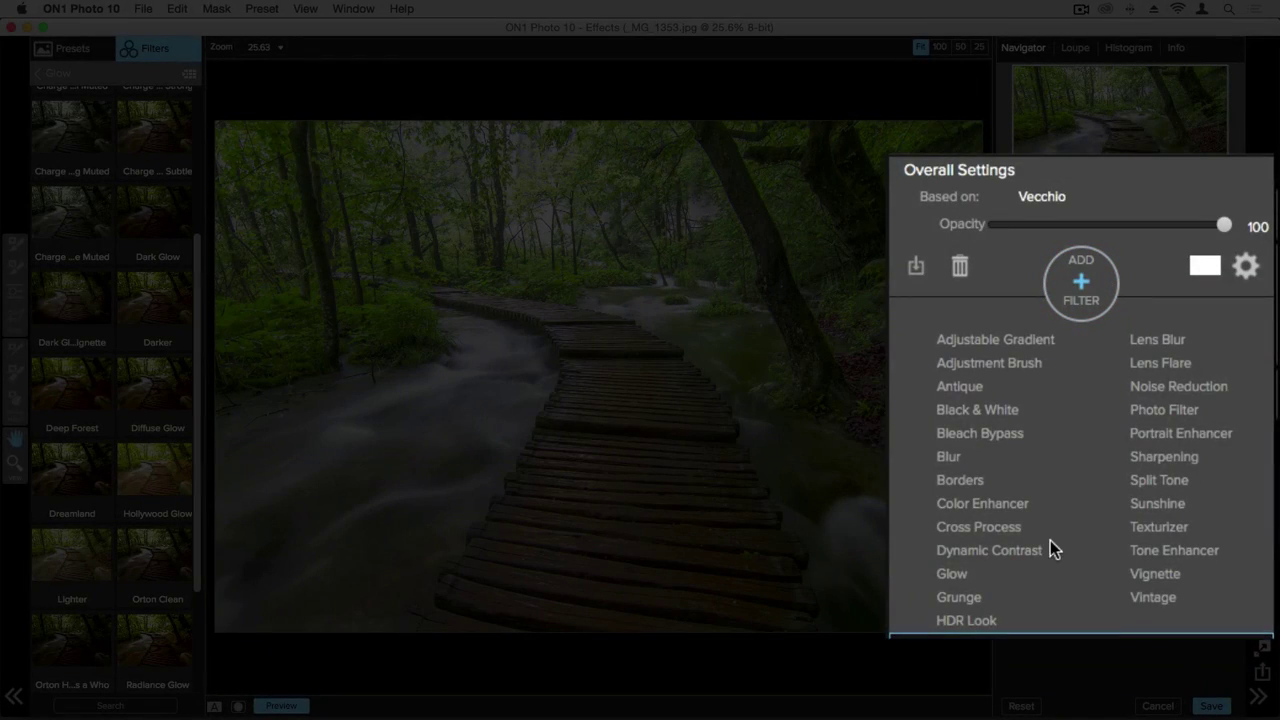
pyautogui.click(1022, 507)
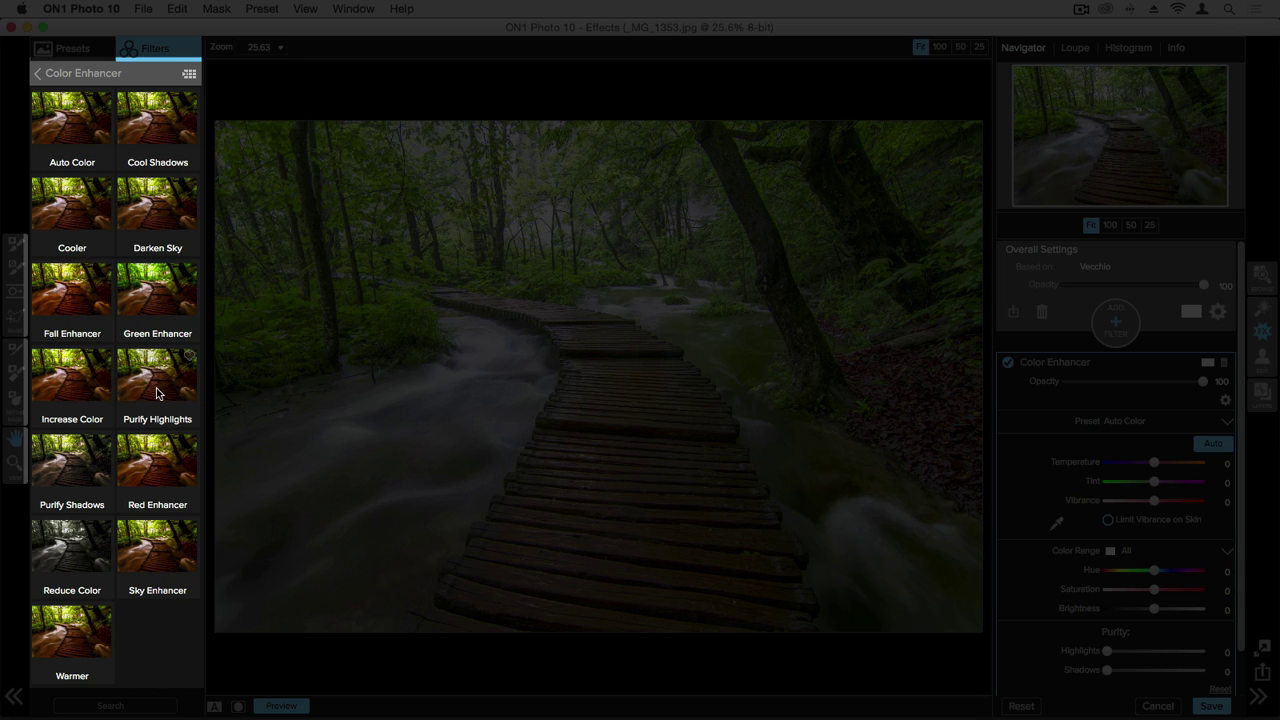
# Apply Green Enhancer, lower Color Enhancer opacity to 51, and test the overall opacity slider.
pyautogui.click(151, 293)
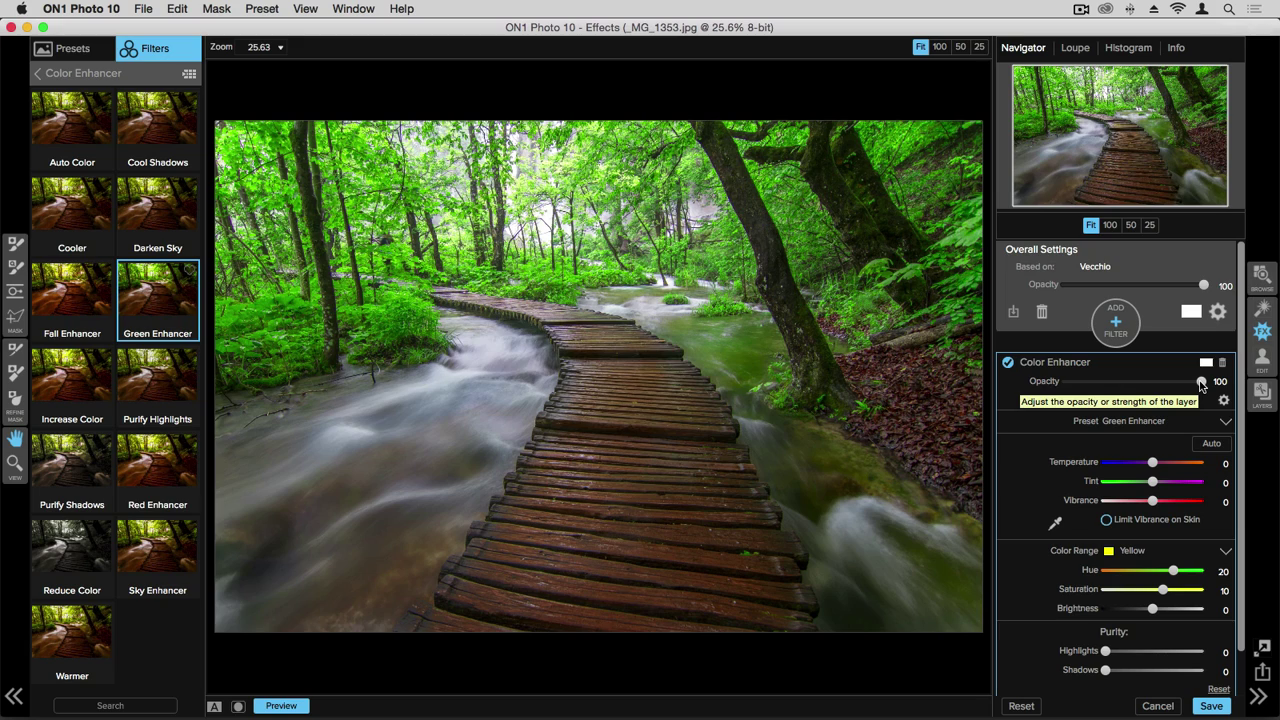
pyautogui.moveTo(1201, 385); pyautogui.dragTo(1135, 383)
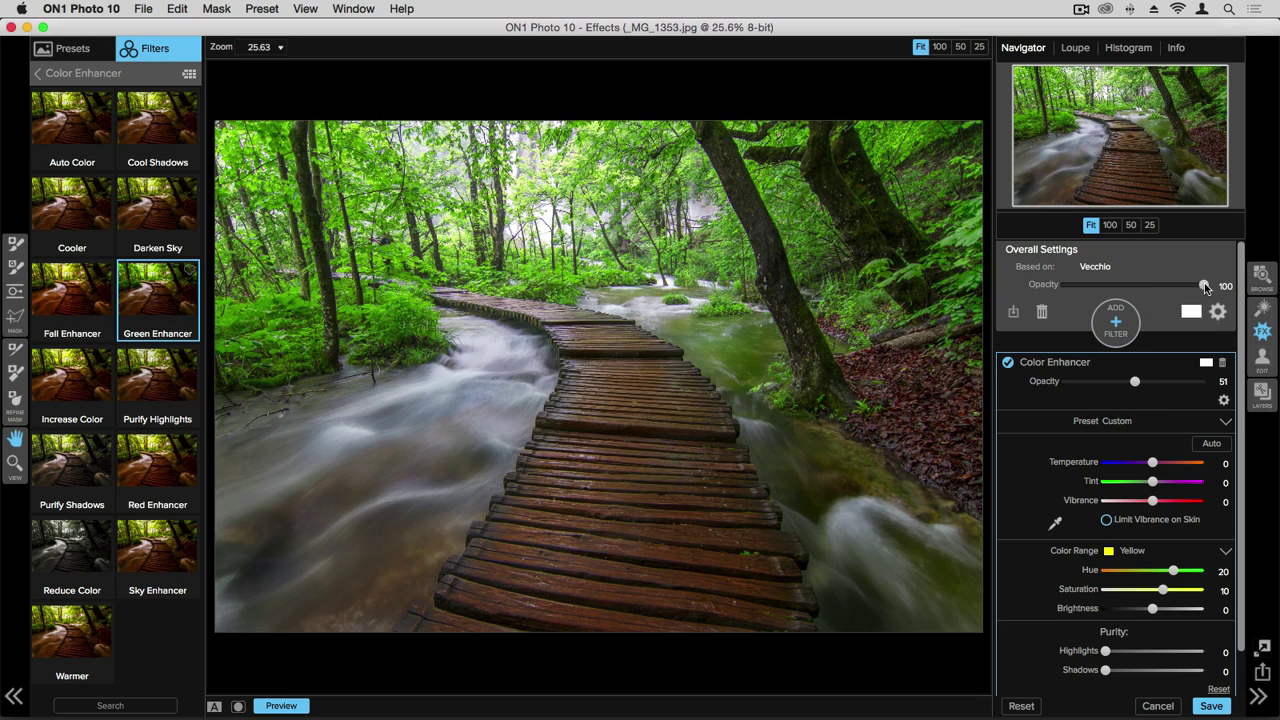
pyautogui.moveTo(1205, 287)
pyautogui.mouseDown()
pyautogui.moveTo(1067, 285)
pyautogui.moveTo(1205, 287)
pyautogui.mouseUp()
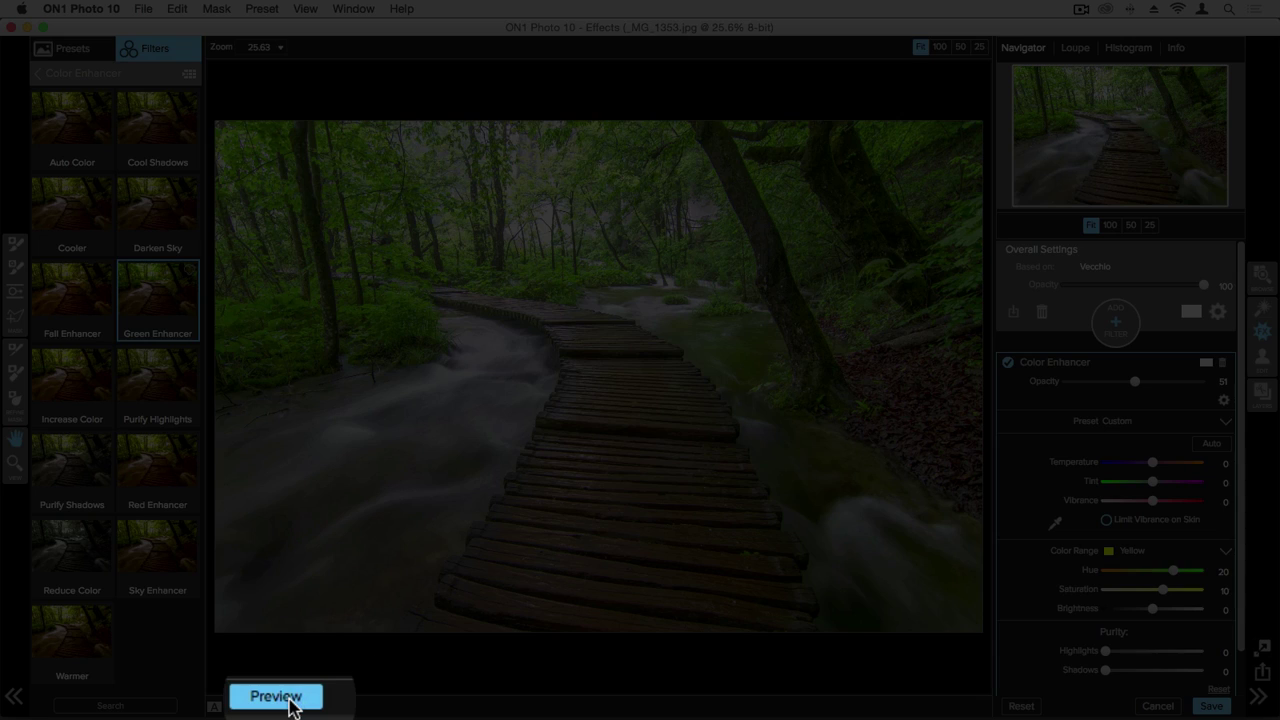
pyautogui.click(289, 704)
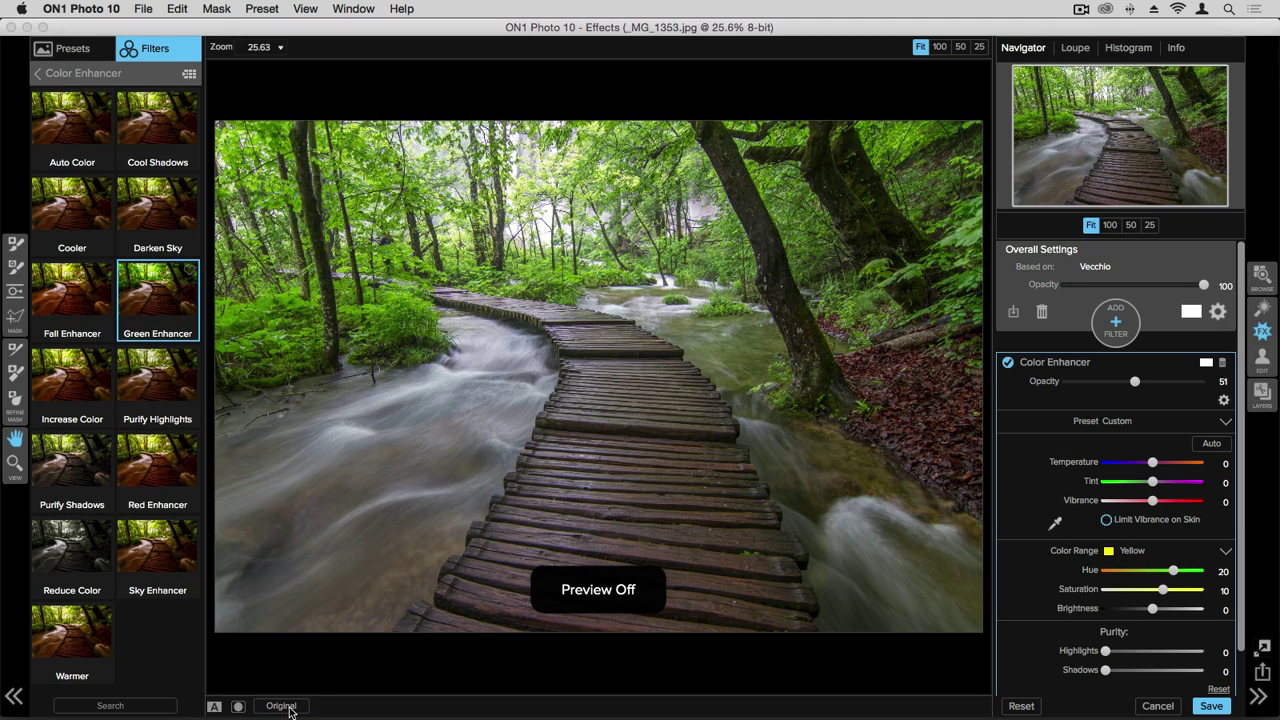
pyautogui.click(289, 707)
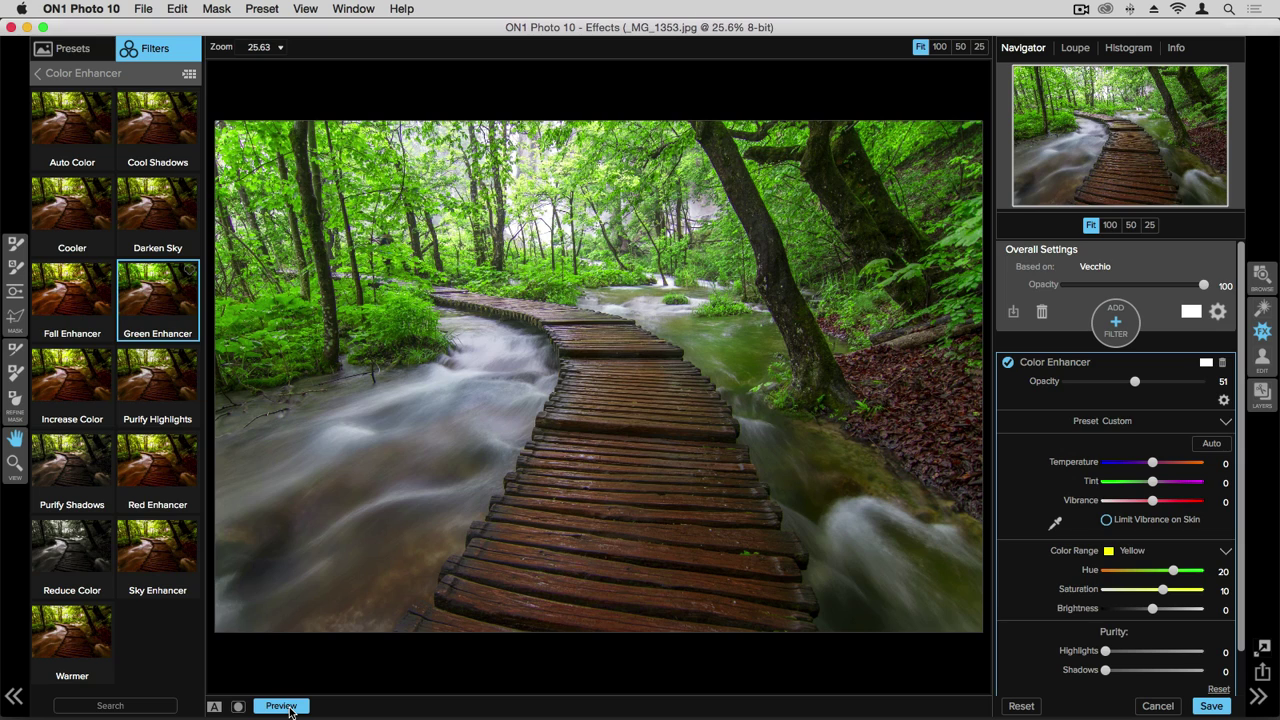
pyautogui.click(214, 706)
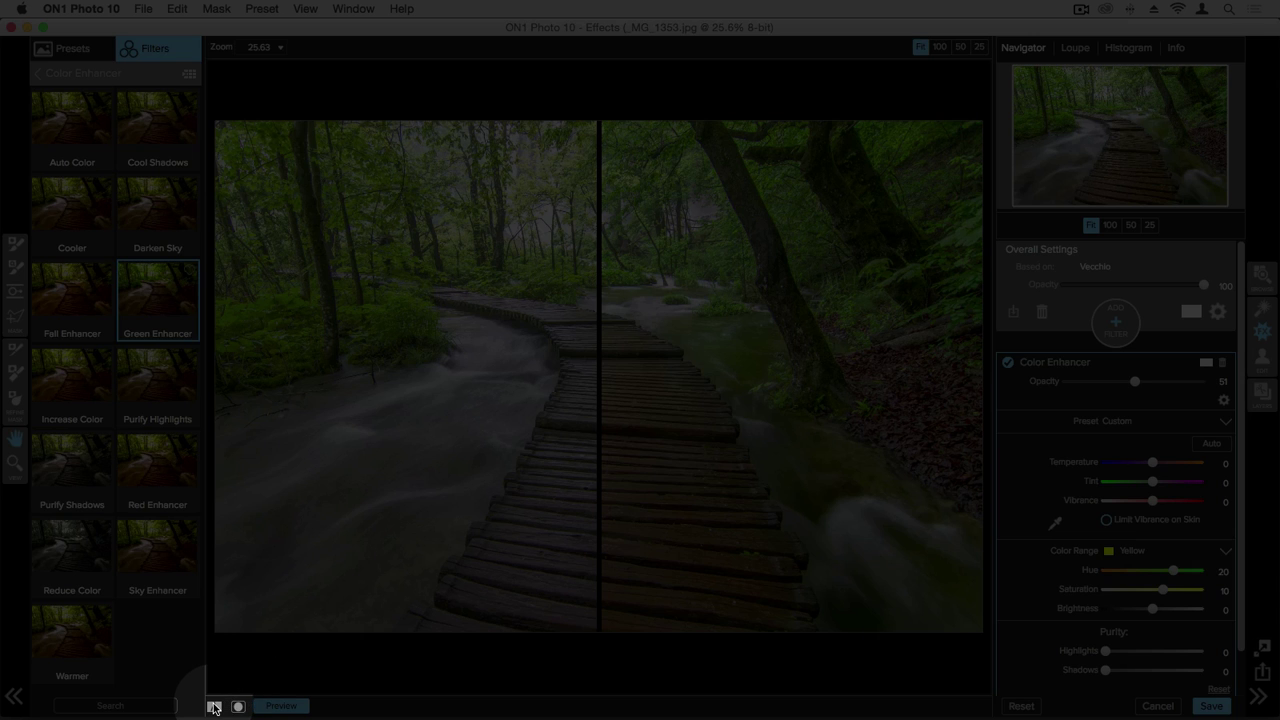
pyautogui.click(214, 707)
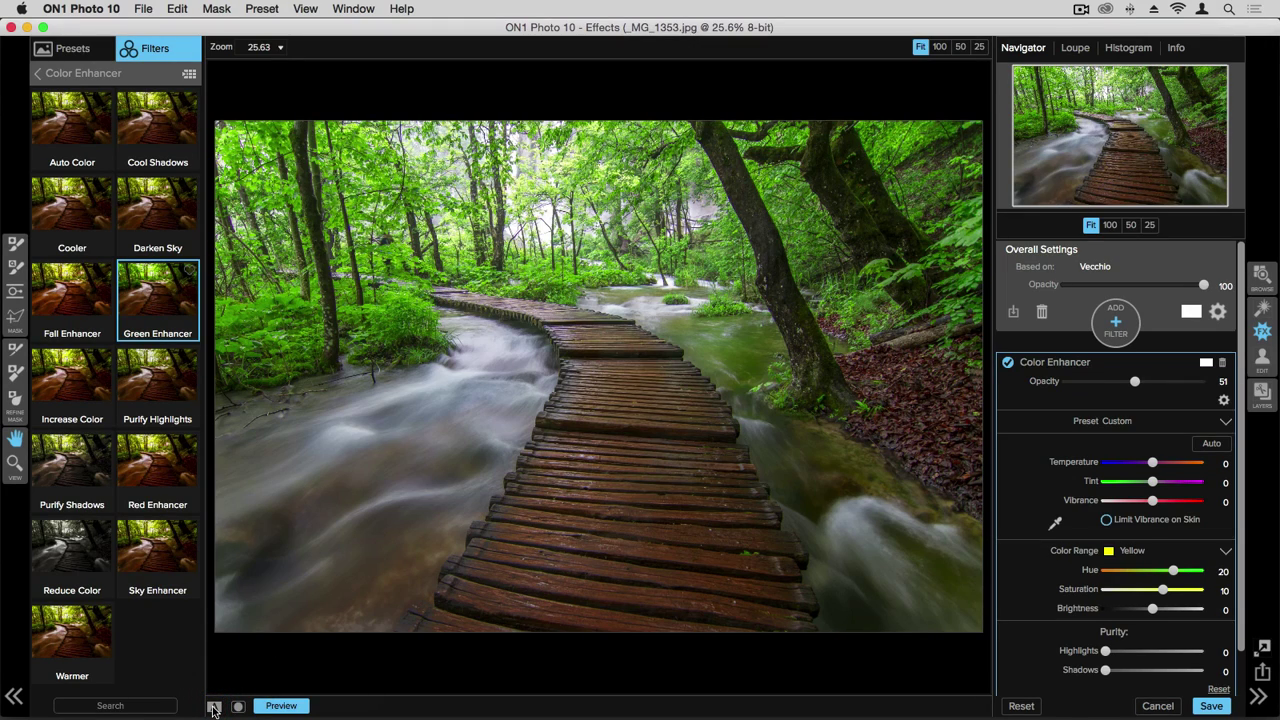